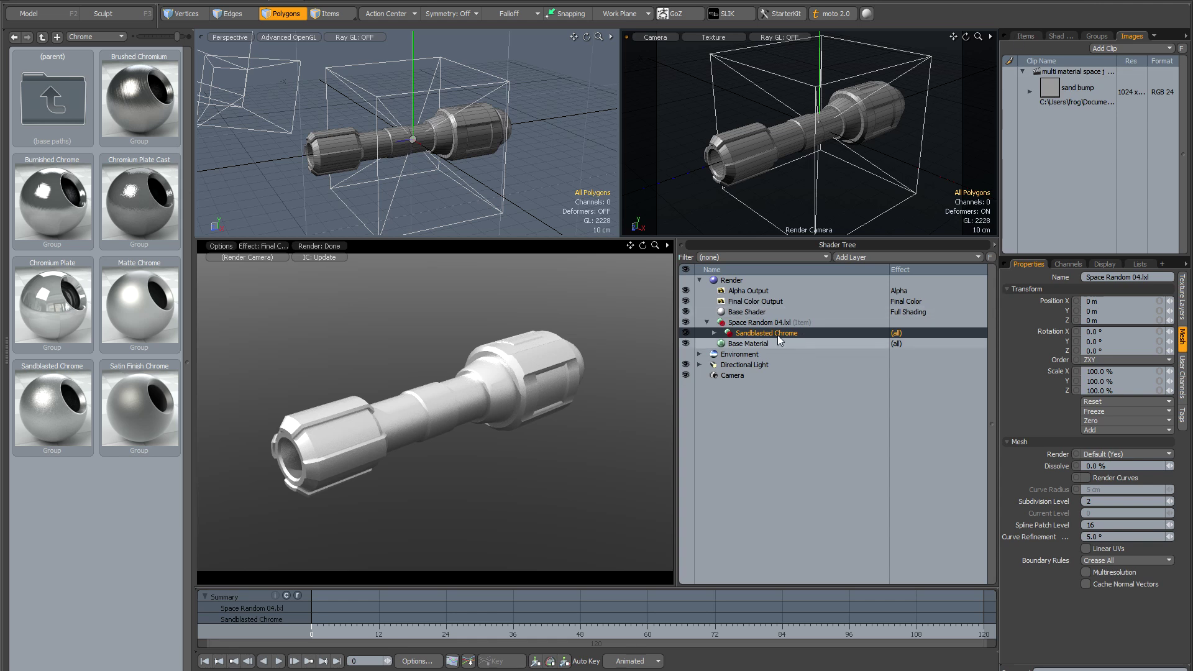
Add a new Material layer to the Space Random 04.lxl shading group
{"action": "left_click", "coordinate": [755, 322]}
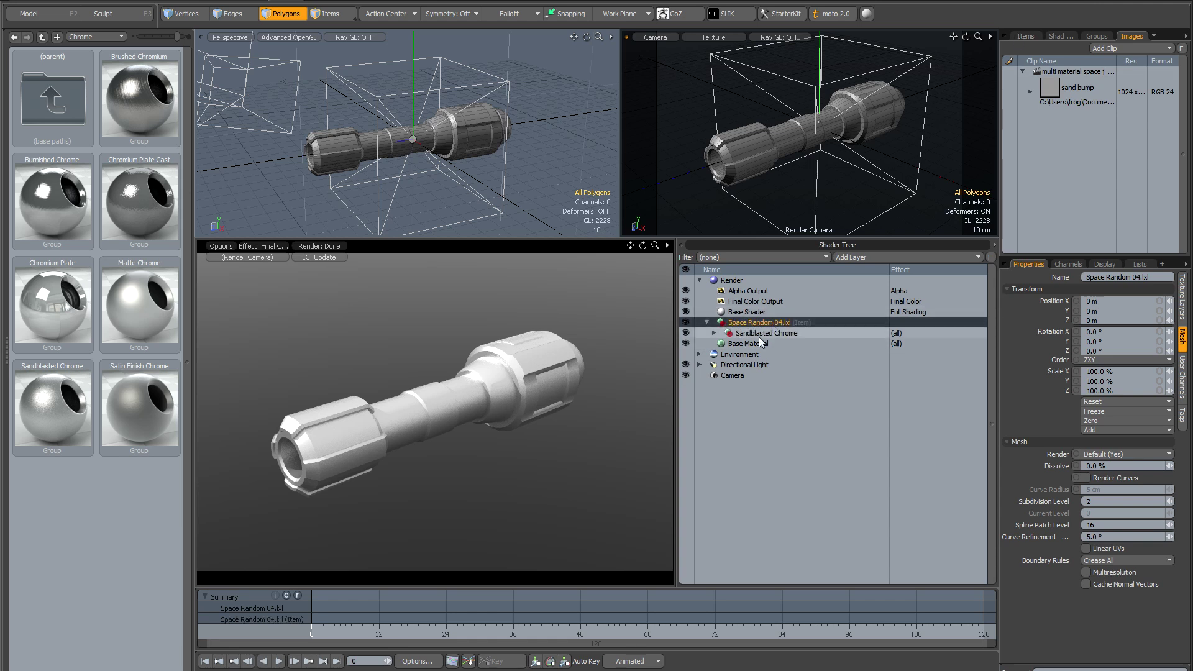
{"action": "left_click", "coordinate": [759, 335]}
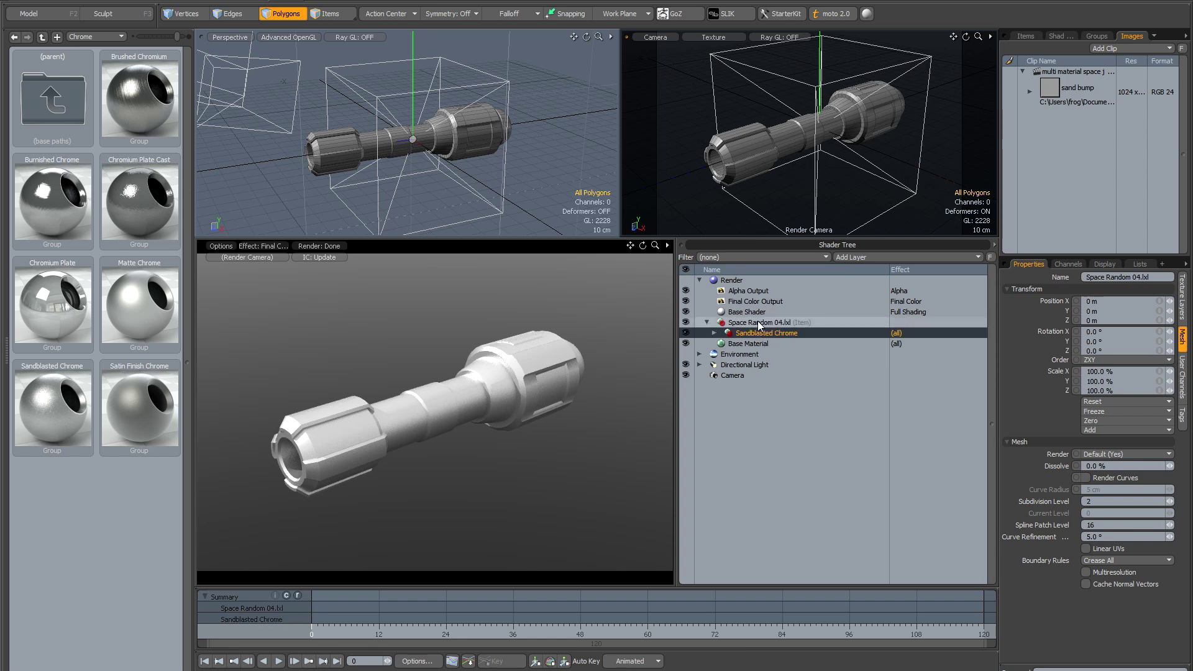
{"action": "left_click", "coordinate": [758, 321]}
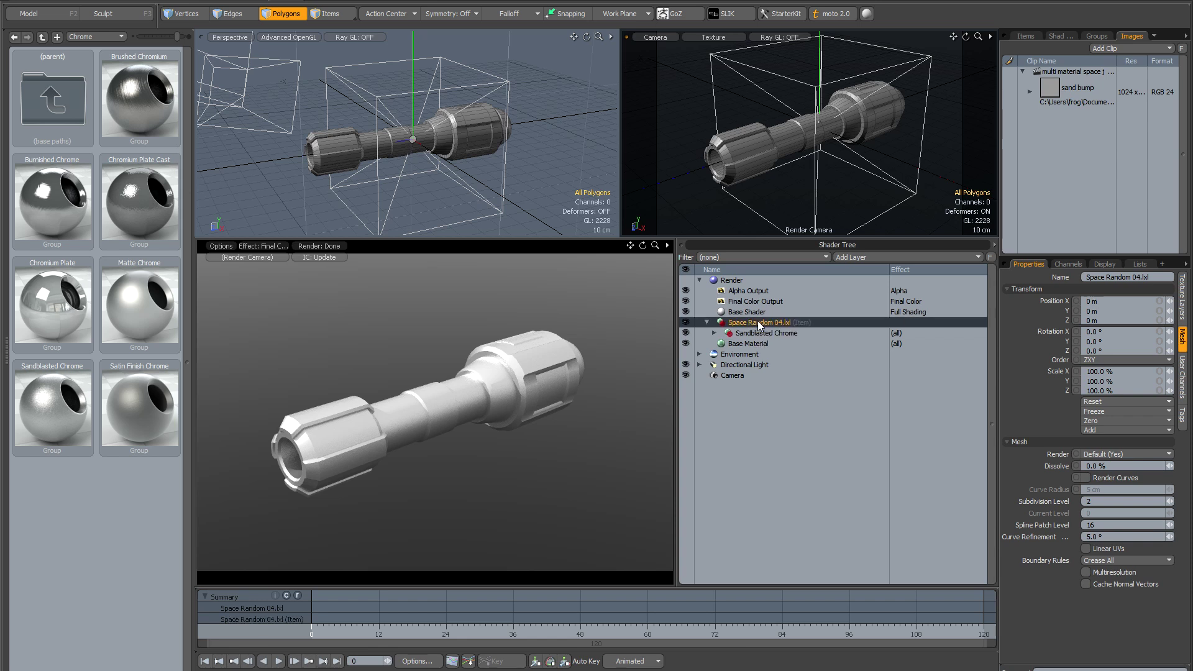
{"action": "left_click", "coordinate": [871, 257]}
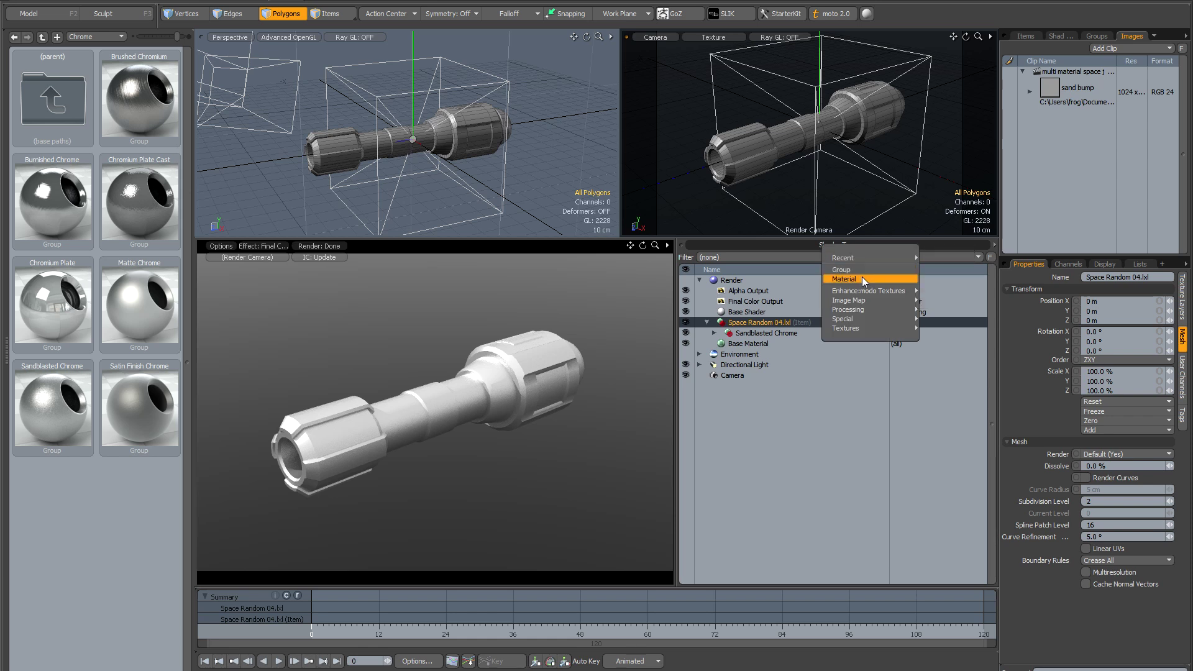
{"action": "left_click", "coordinate": [863, 277]}
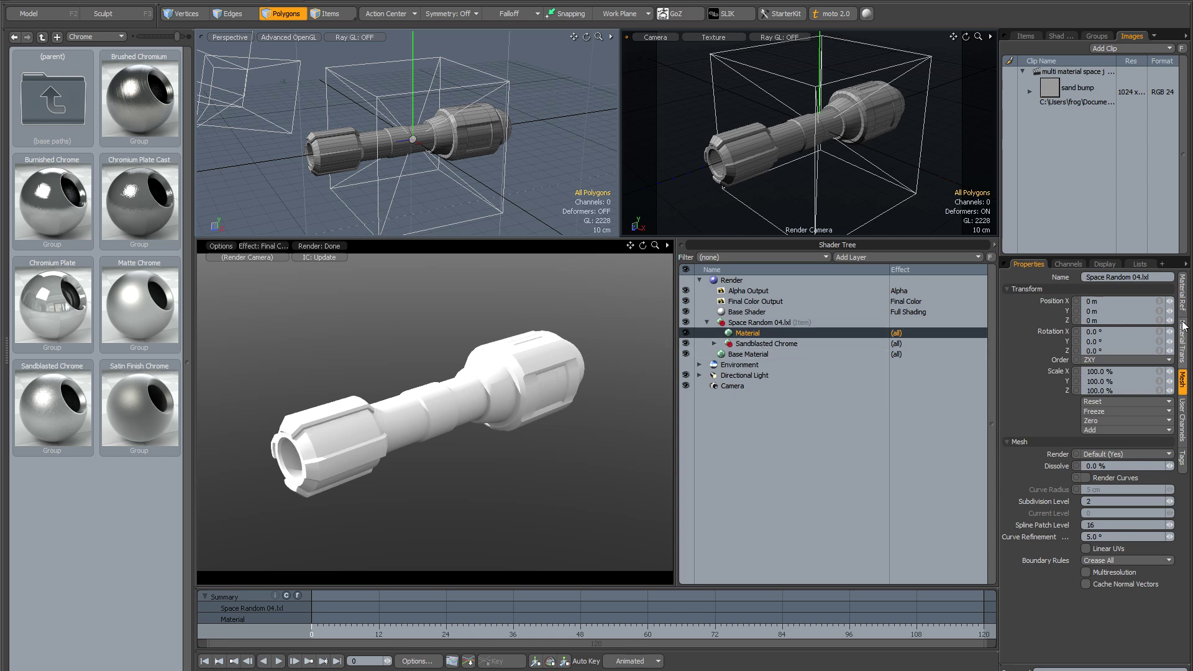
Make the material's diffuse colour black, with Match Specular on and 0% specular
{"action": "left_click", "coordinate": [1182, 292]}
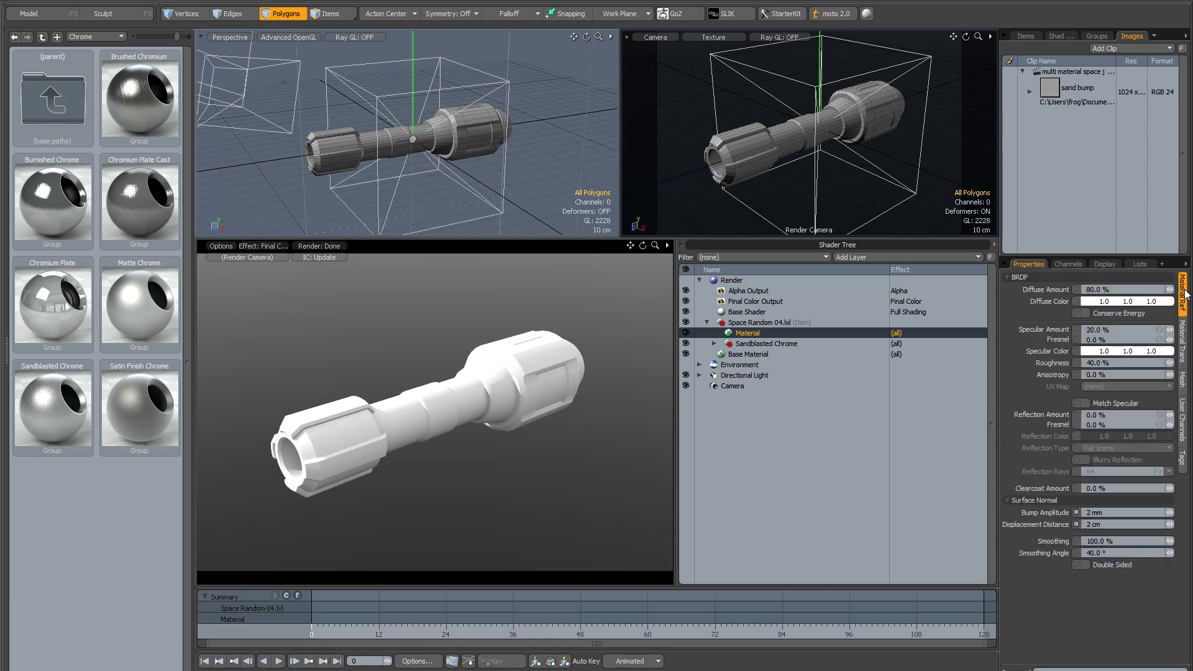
{"action": "left_click", "coordinate": [1117, 301], "text": "ctrl"}
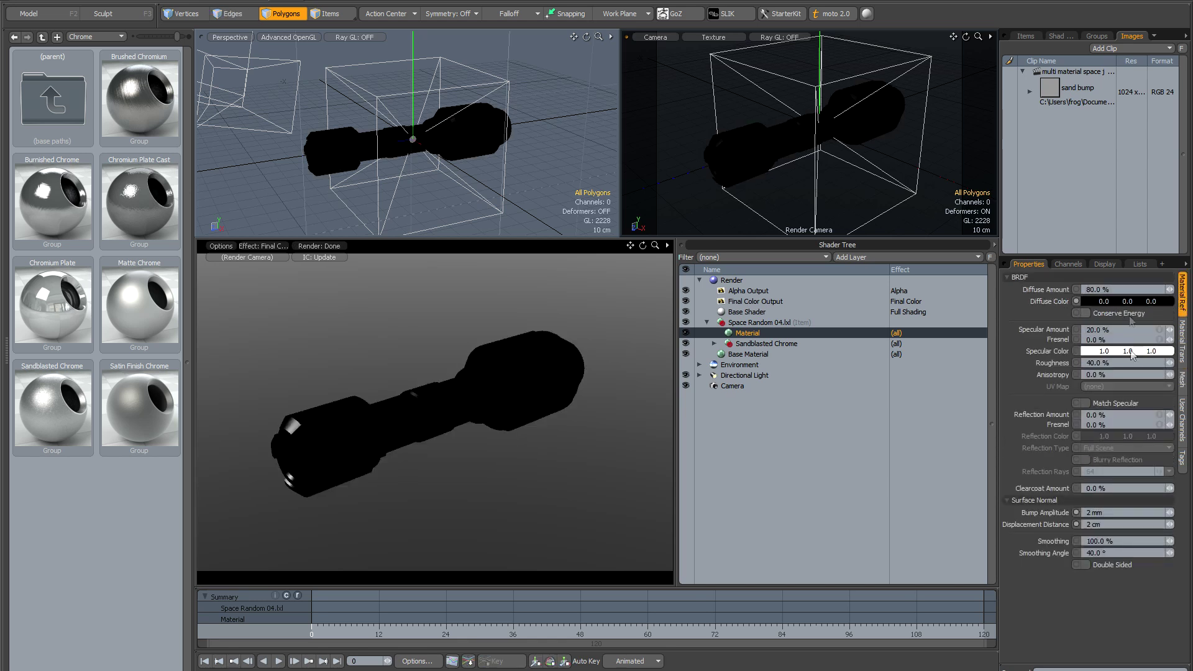
{"action": "left_click", "coordinate": [1086, 403]}
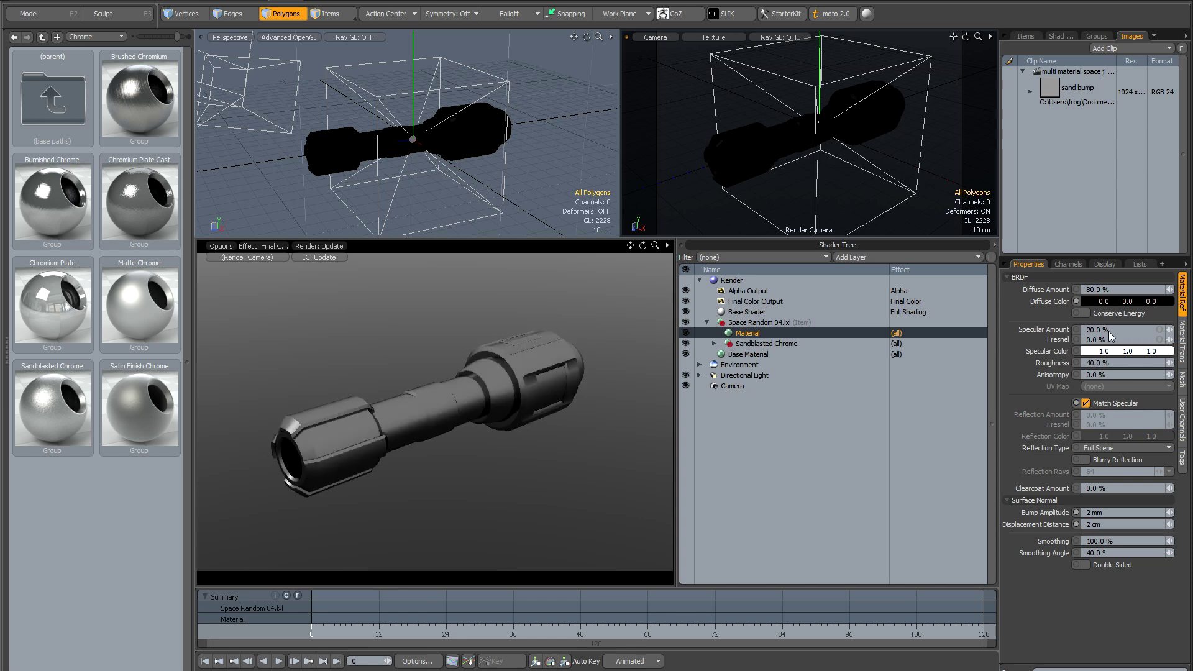
{"action": "left_click", "coordinate": [1109, 331]}
{"action": "type", "text": "0"}
{"action": "key", "text": "Return"}
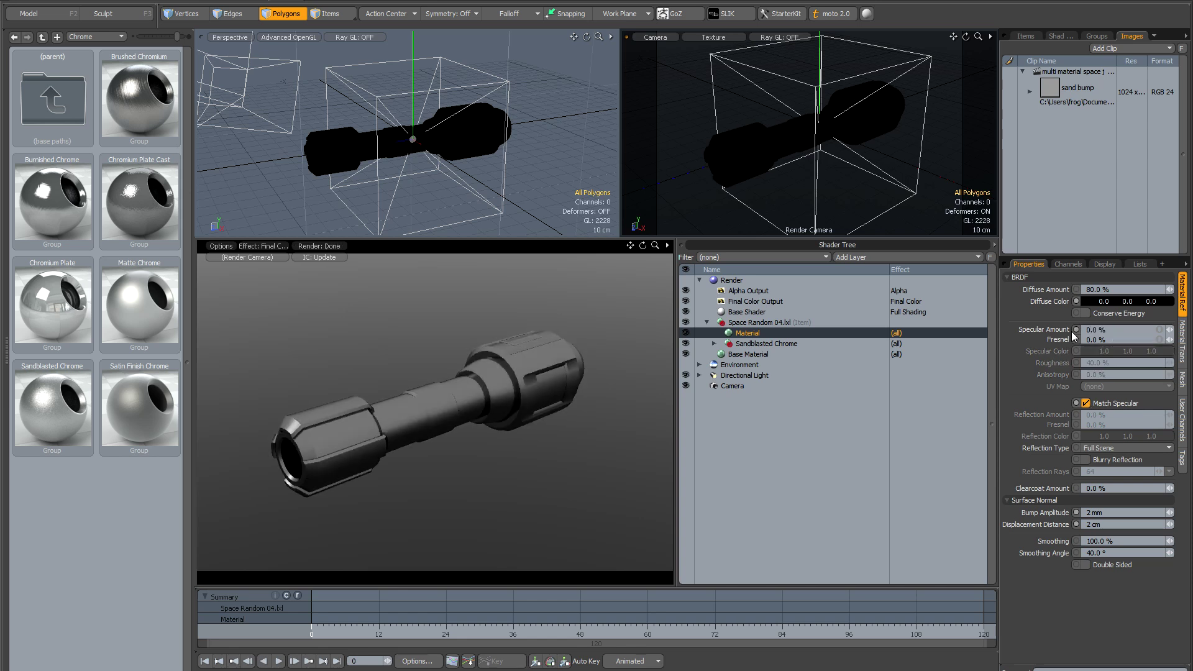
Set Fresnel to 20%, turn on blurry reflections and set roughness to 100%
{"action": "left_click", "coordinate": [1119, 339]}
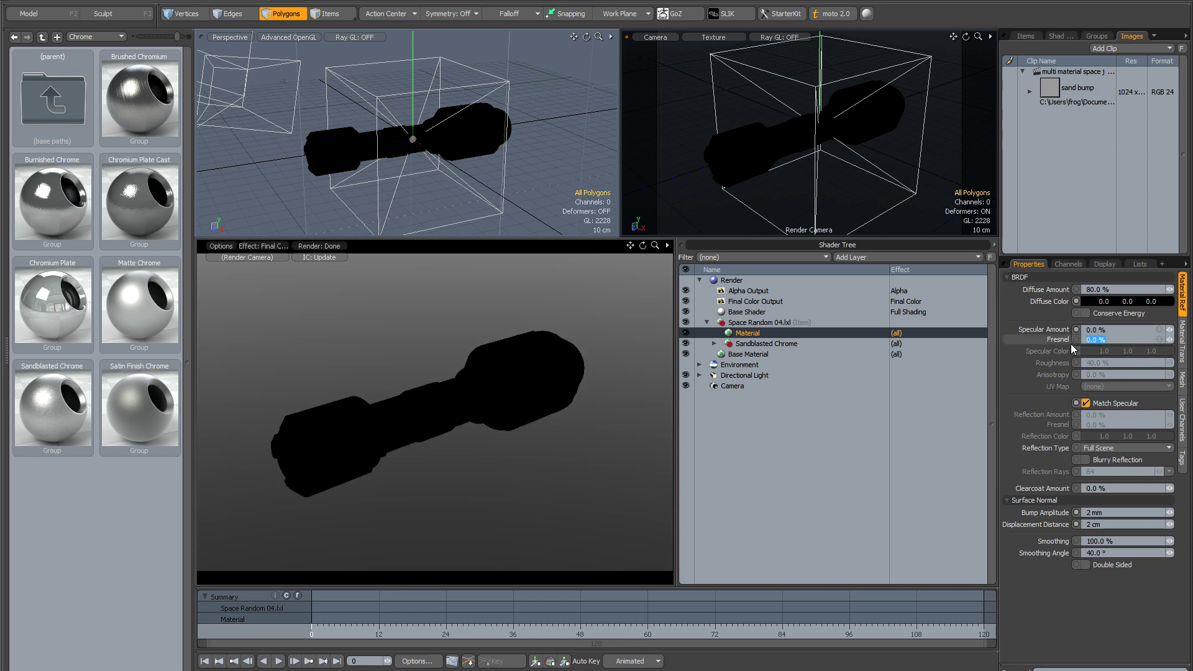
{"action": "type", "text": "20"}
{"action": "key", "text": "Return"}
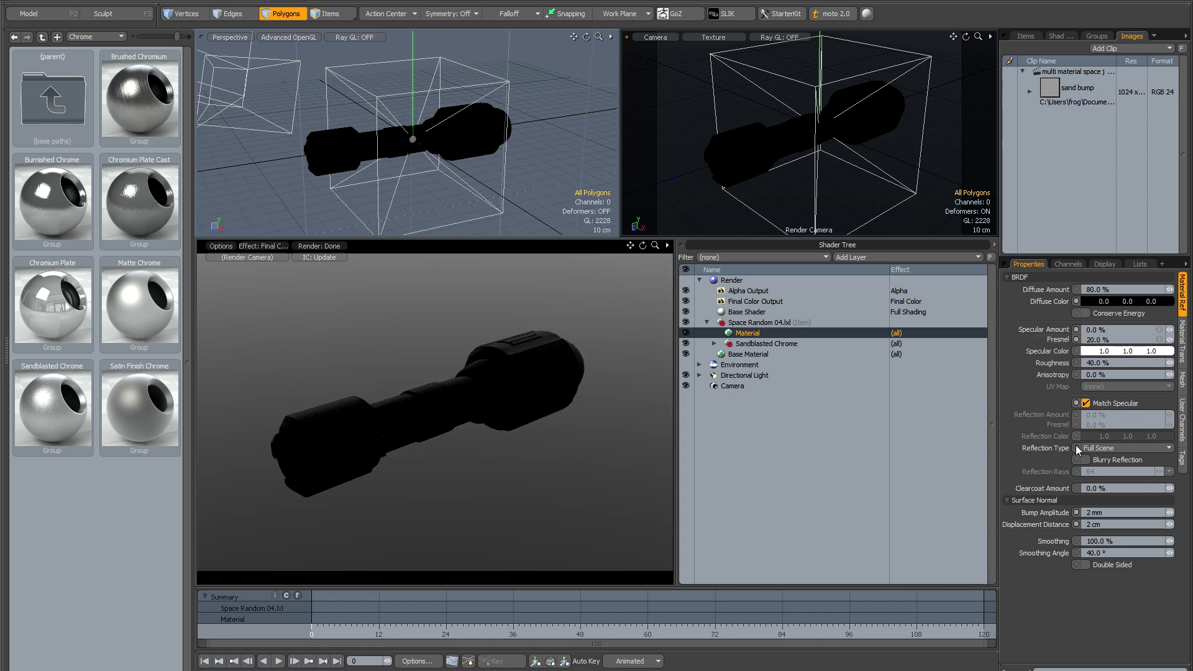
{"action": "left_click", "coordinate": [1085, 460]}
{"action": "left_click", "coordinate": [1117, 363]}
{"action": "type", "text": "100"}
Add a Noise texture on diffuse colour and raise its bias to 99%
{"action": "left_click", "coordinate": [871, 255]}
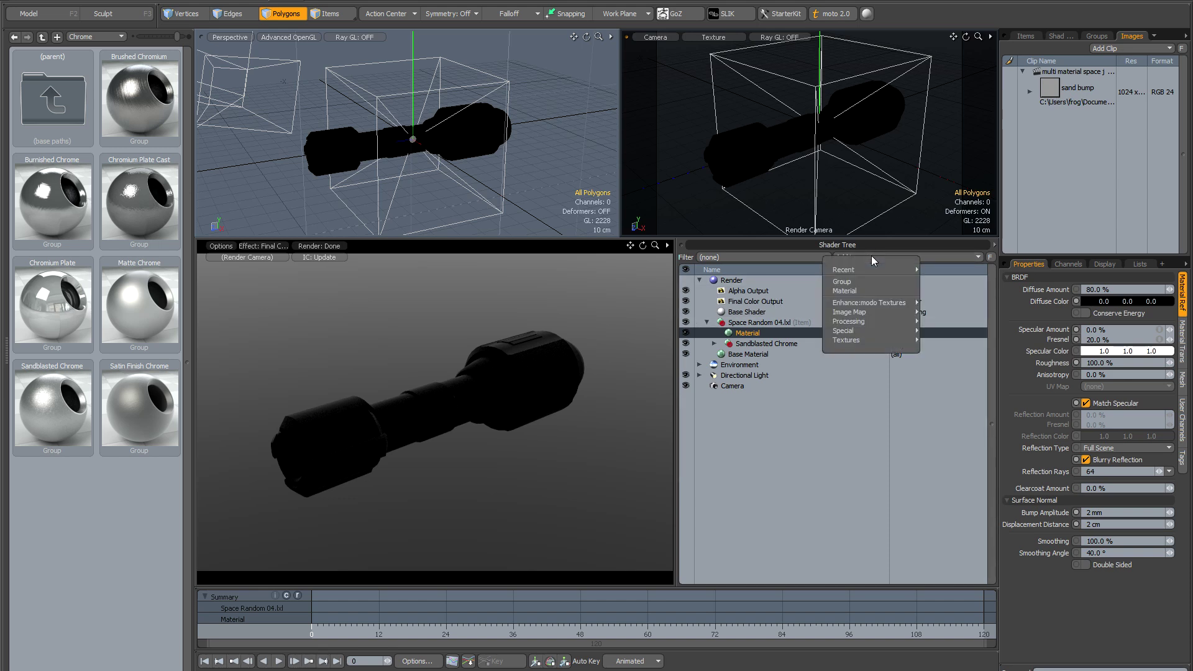
{"action": "mouse_move", "coordinate": [860, 330]}
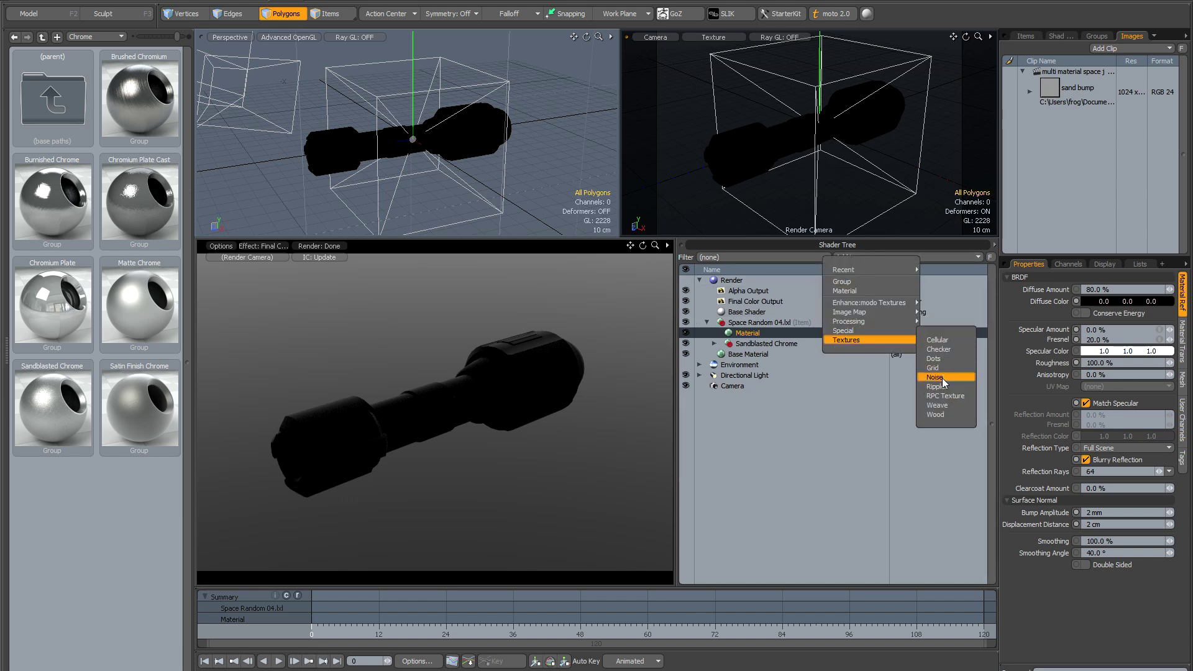
{"action": "left_click", "coordinate": [942, 378]}
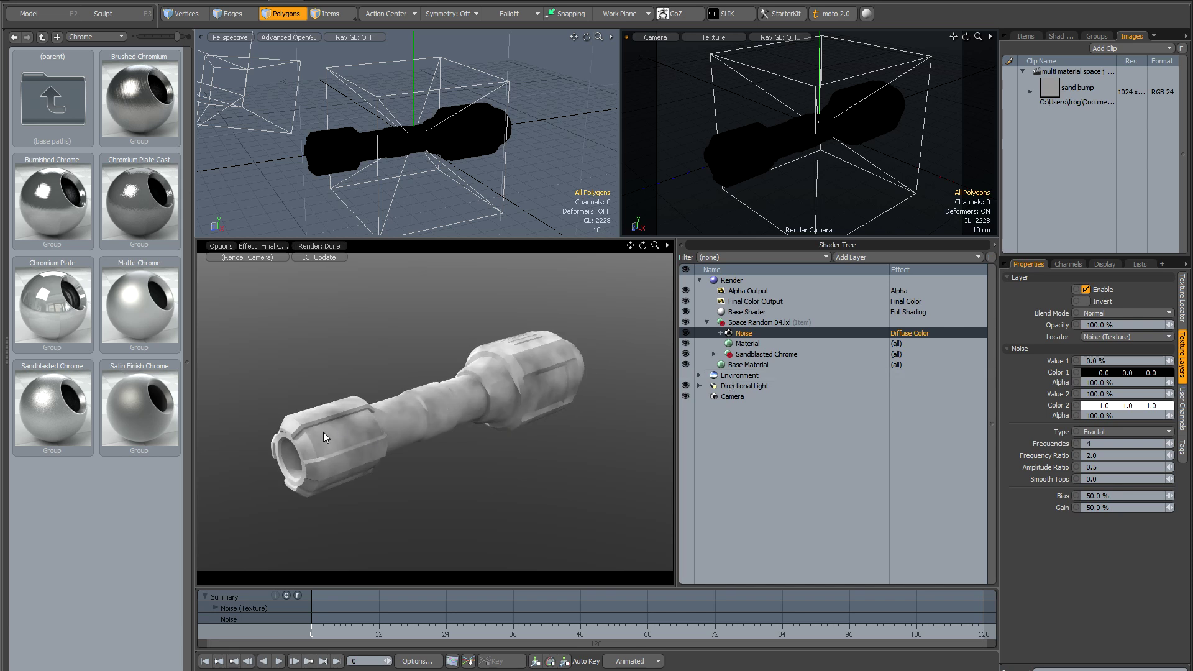
{"action": "left_click", "coordinate": [1110, 496]}
{"action": "type", "text": "99"}
{"action": "key", "text": "Return"}
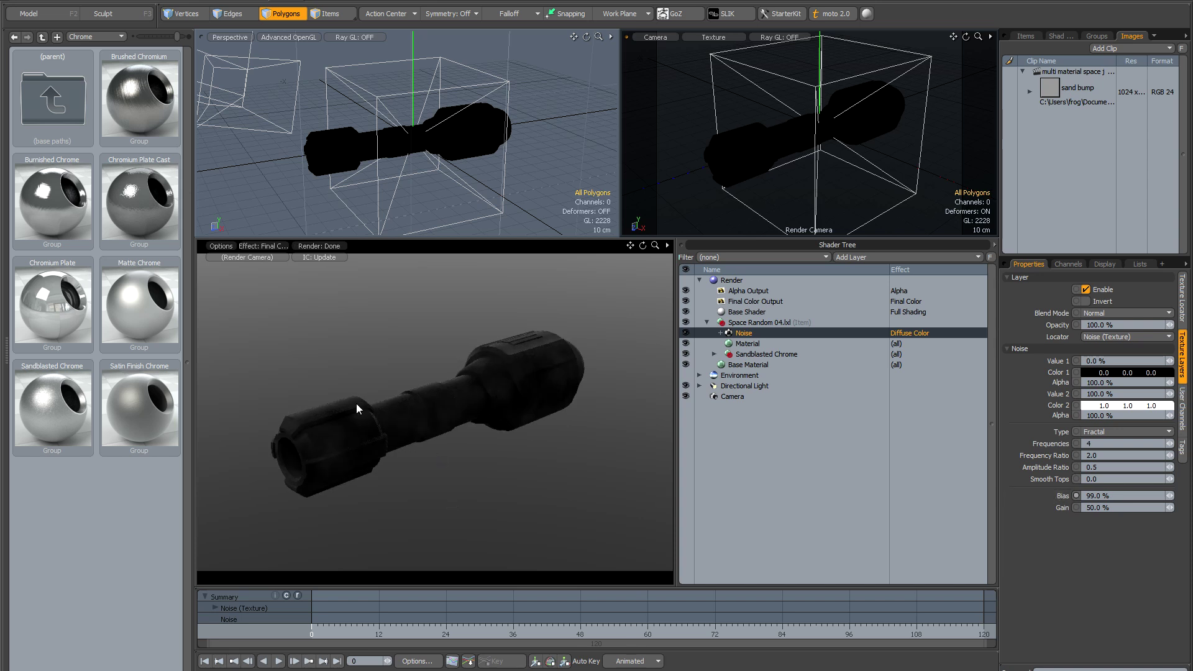
{"action": "left_click", "coordinate": [891, 259]}
Add Noise2 at 2 mm size and set its effect to Surface Shading > Bump
{"action": "mouse_move", "coordinate": [887, 325]}
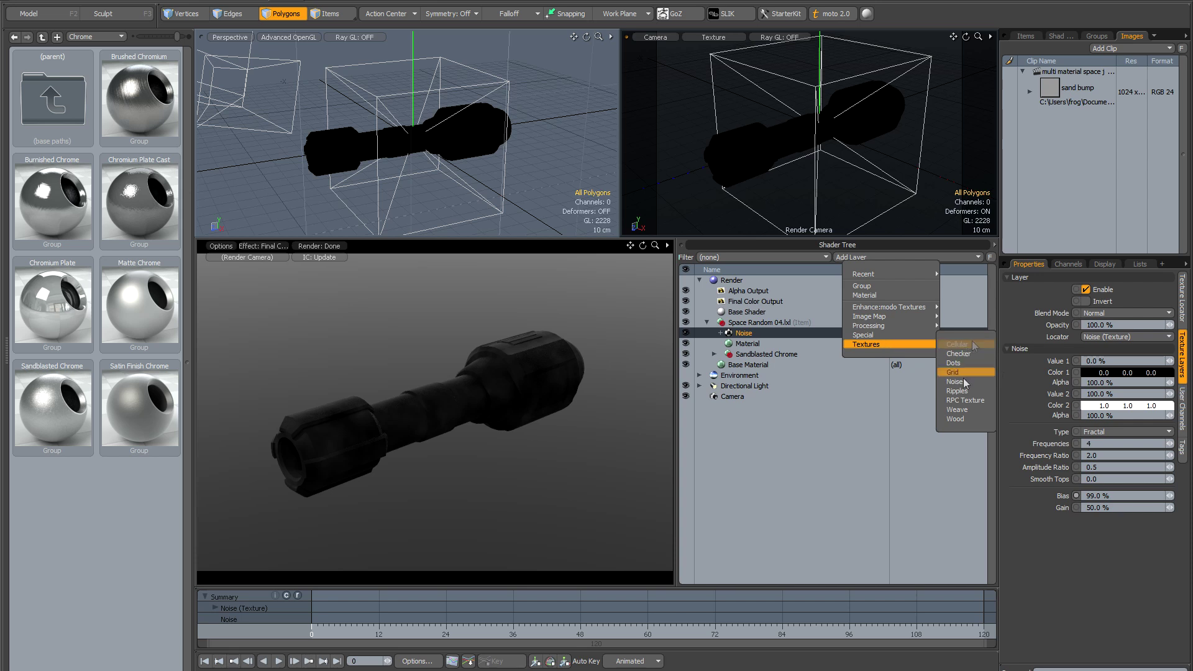
{"action": "left_click", "coordinate": [964, 379]}
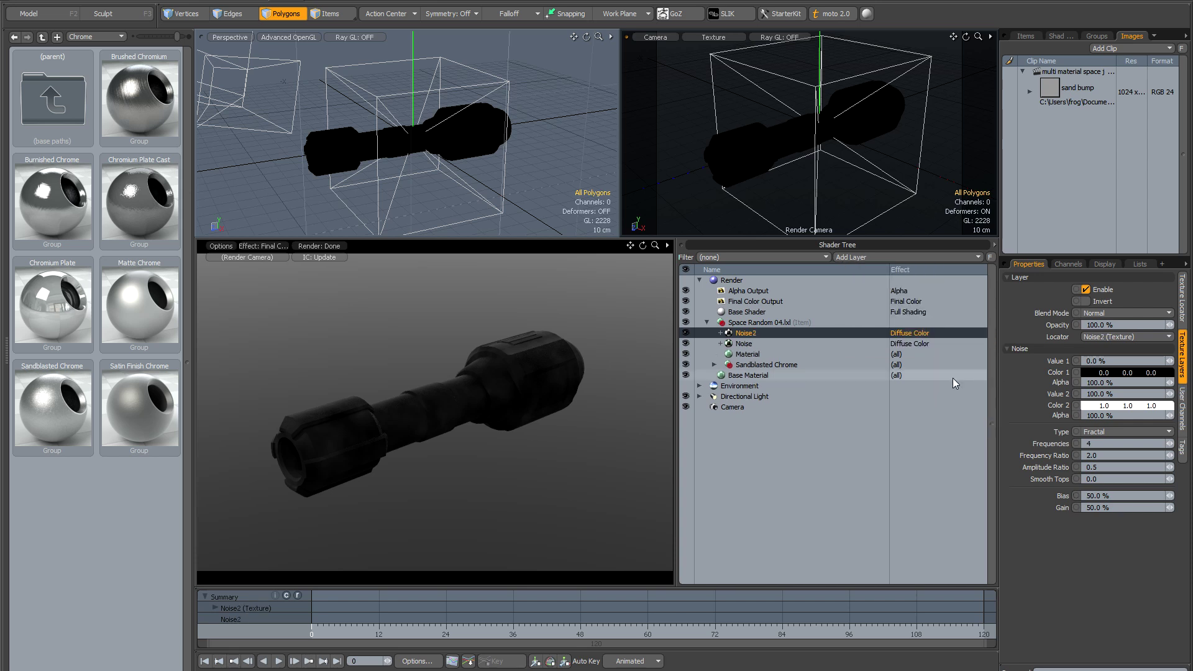
{"action": "left_click", "coordinate": [1181, 305]}
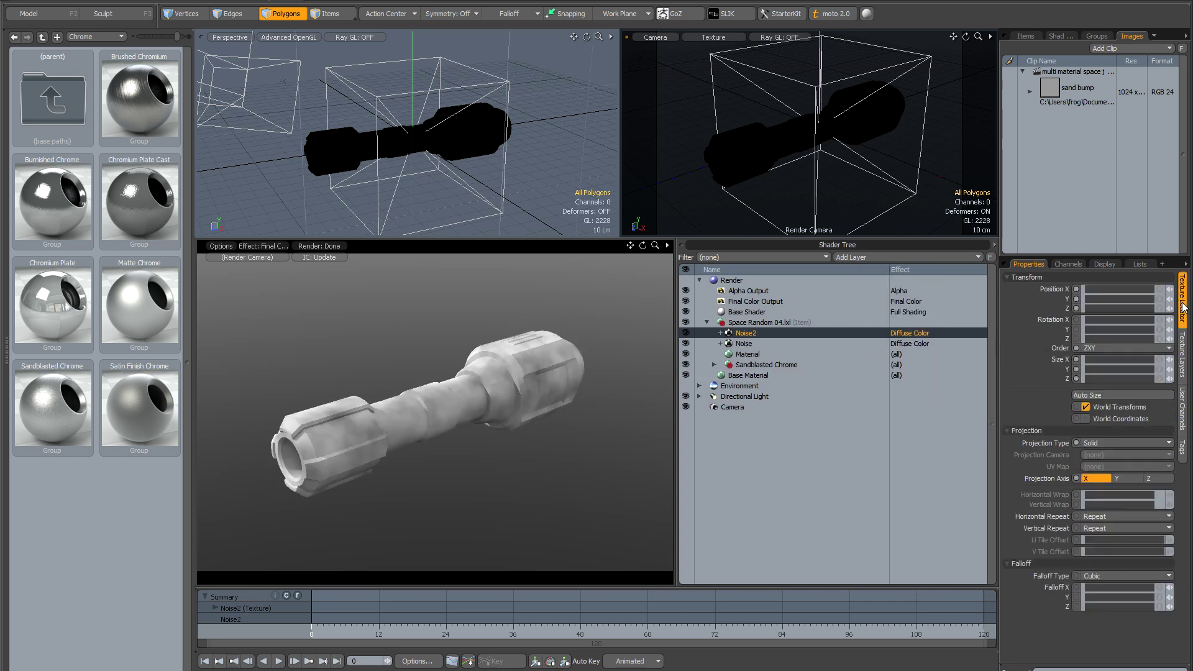
{"action": "left_click", "coordinate": [1159, 360]}
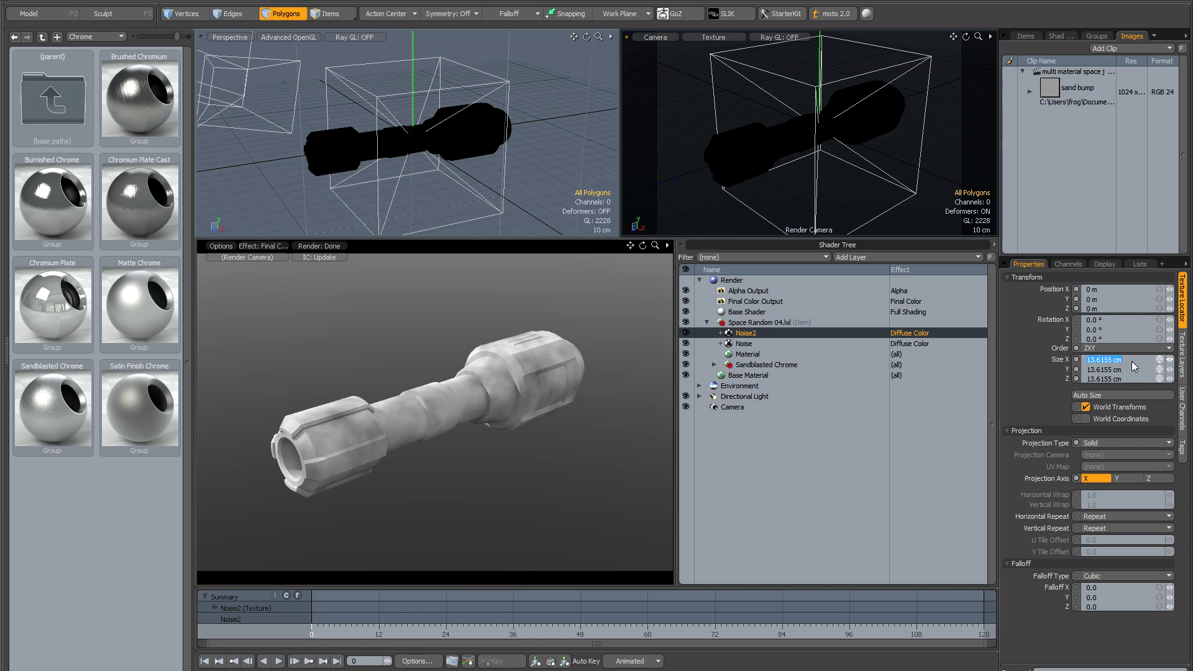
{"action": "type", "text": "2"}
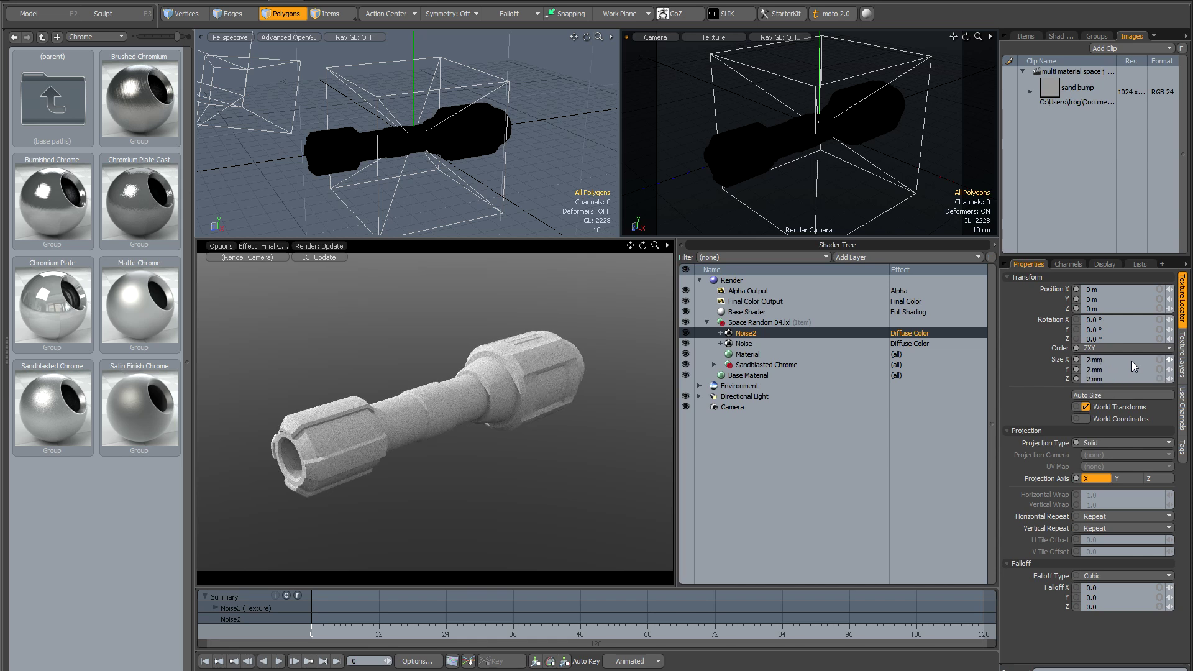
{"action": "left_click", "coordinate": [924, 333]}
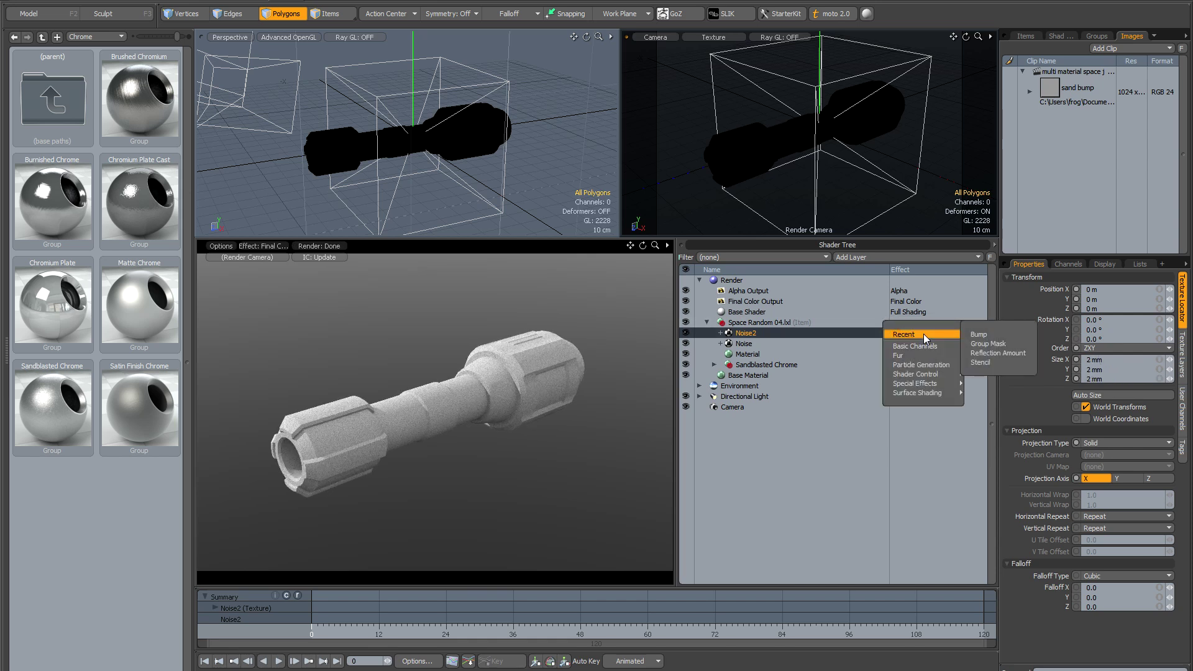
{"action": "mouse_move", "coordinate": [916, 393]}
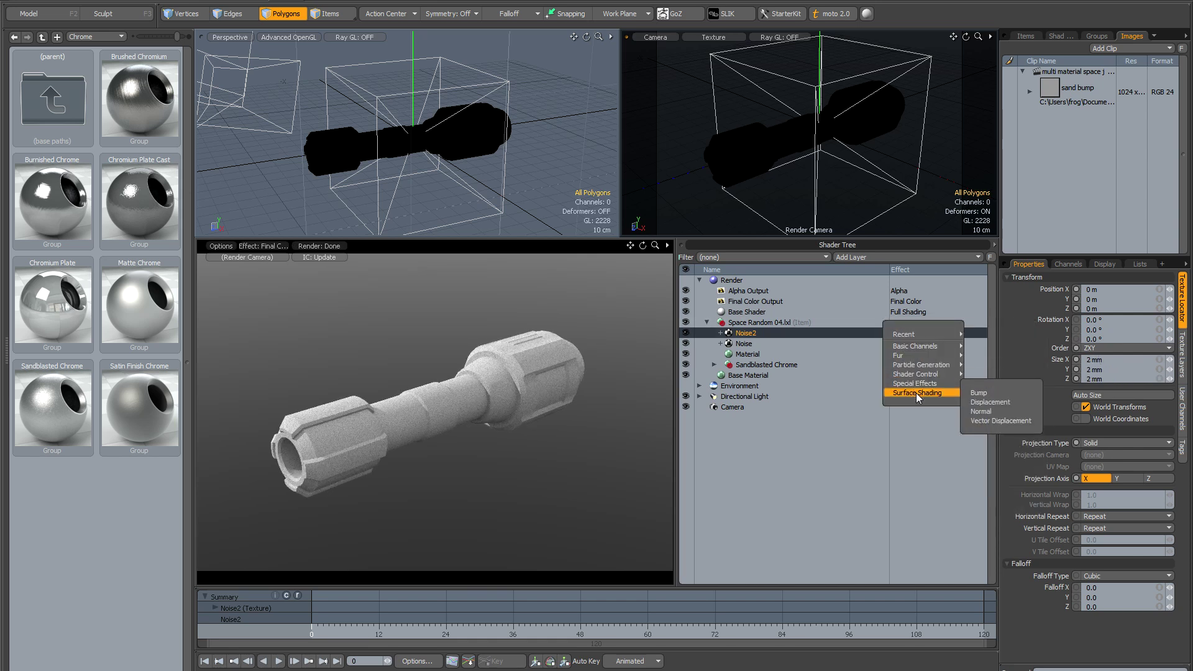
{"action": "left_click", "coordinate": [994, 393]}
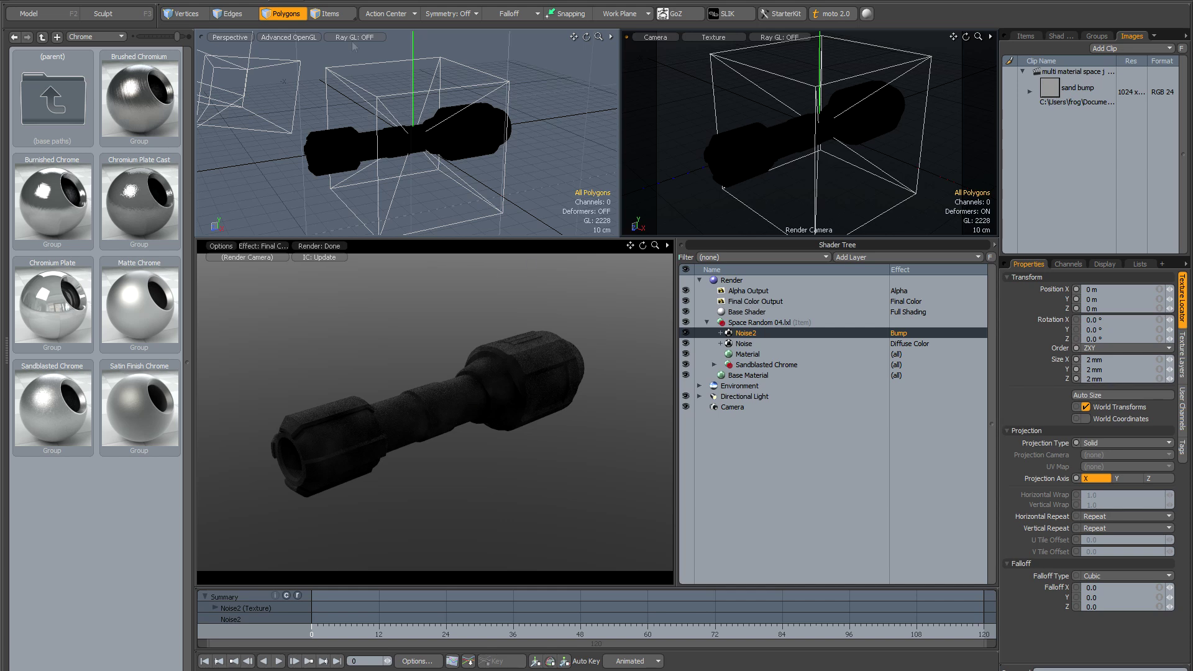
In the UV layout, create a new UV map named Texture on the Space Random 04.lxl mesh
{"action": "left_click", "coordinate": [155, 3]}
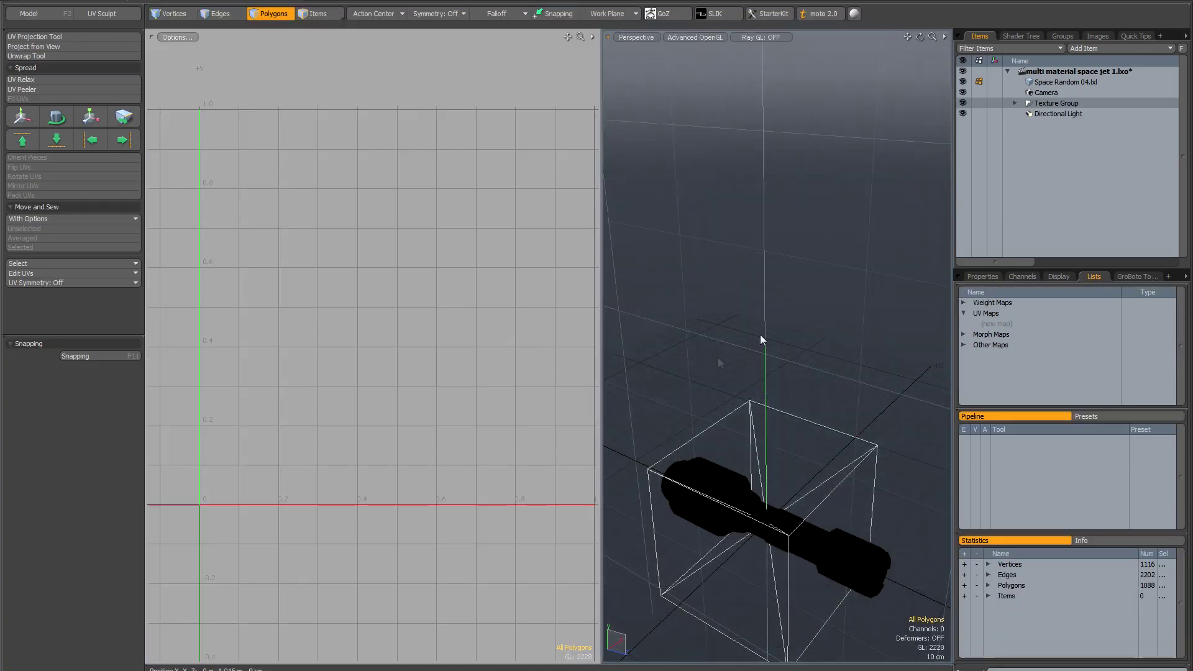
{"action": "left_click", "coordinate": [1053, 81]}
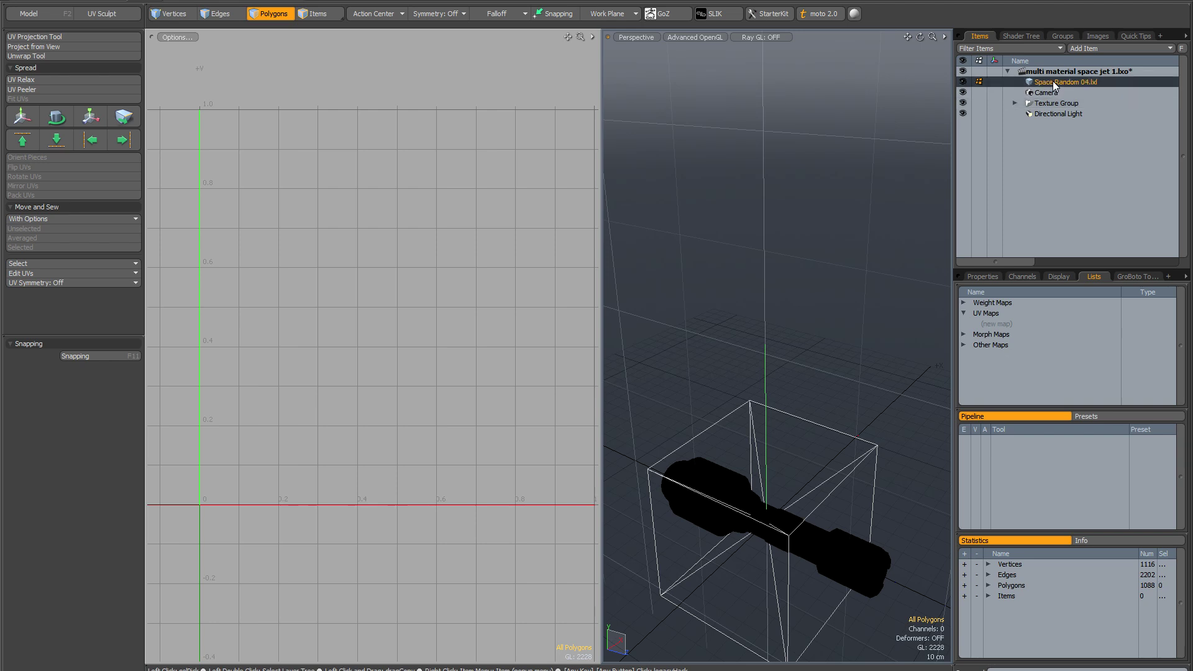
{"action": "left_click", "coordinate": [998, 325]}
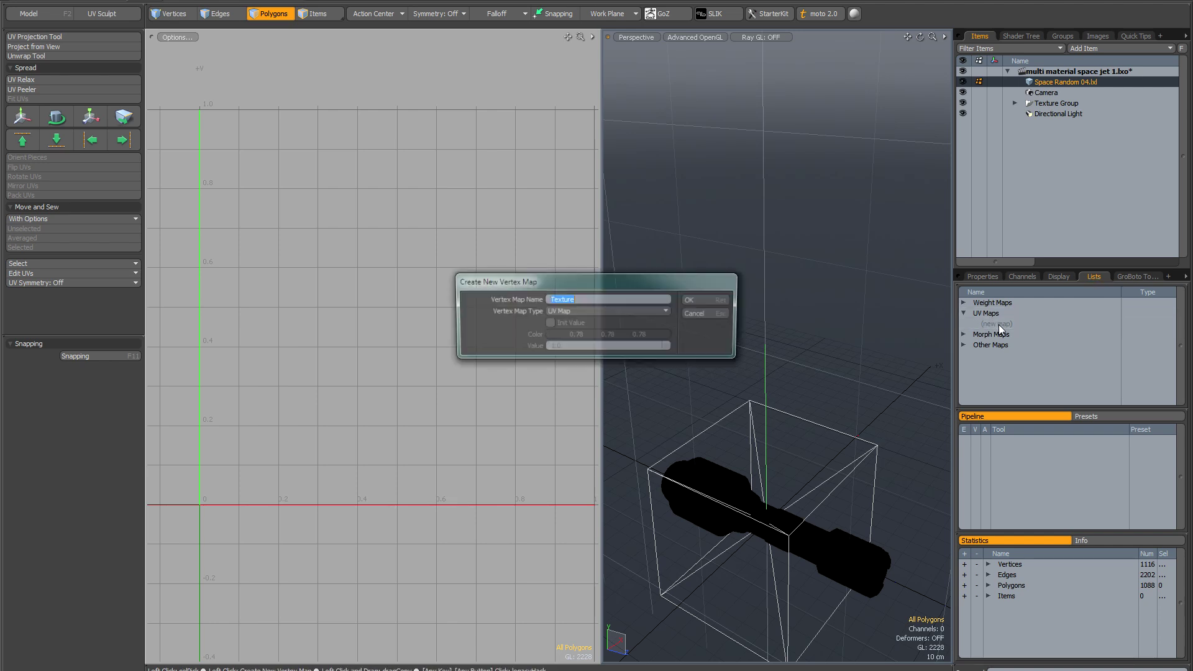
{"action": "left_click", "coordinate": [710, 299]}
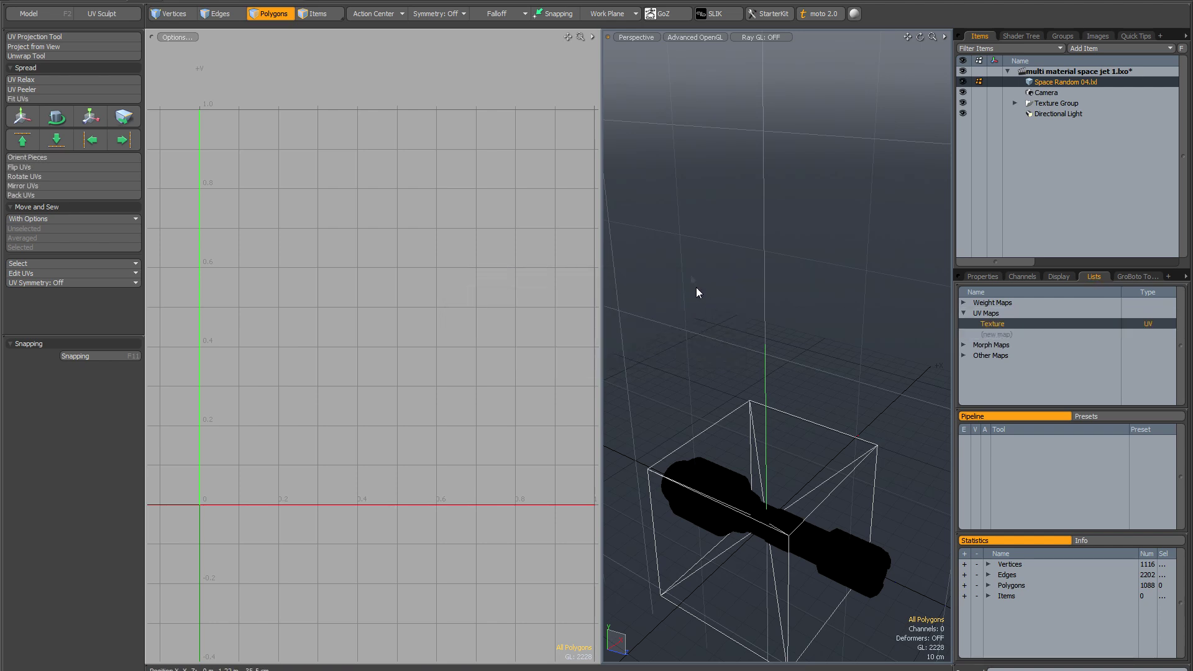
Project the mesh's UVs with Atlas, deselect it and return to the shading layout
{"action": "left_click", "coordinate": [95, 37]}
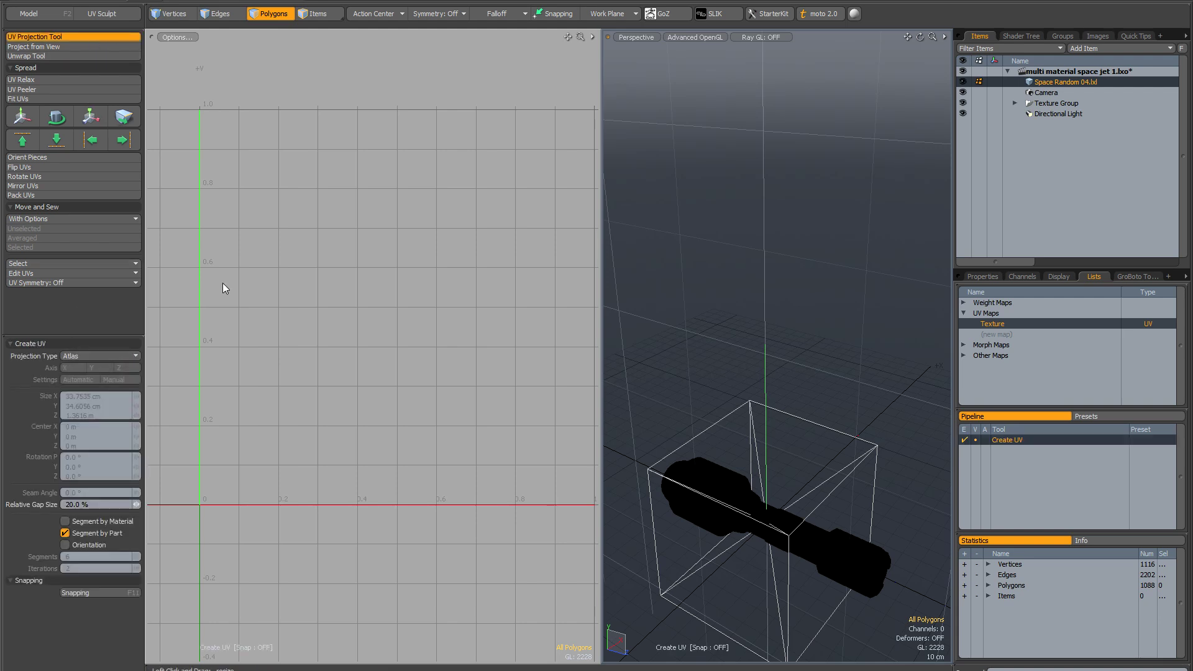
{"action": "left_click", "coordinate": [427, 195]}
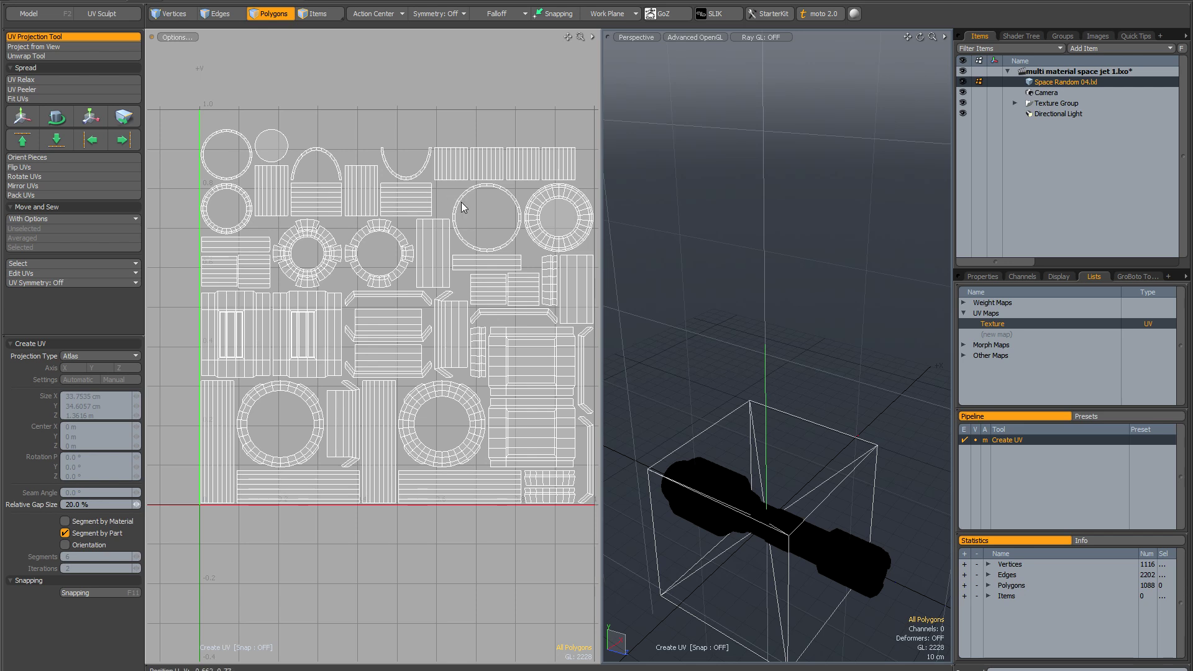
{"action": "key", "text": "space"}
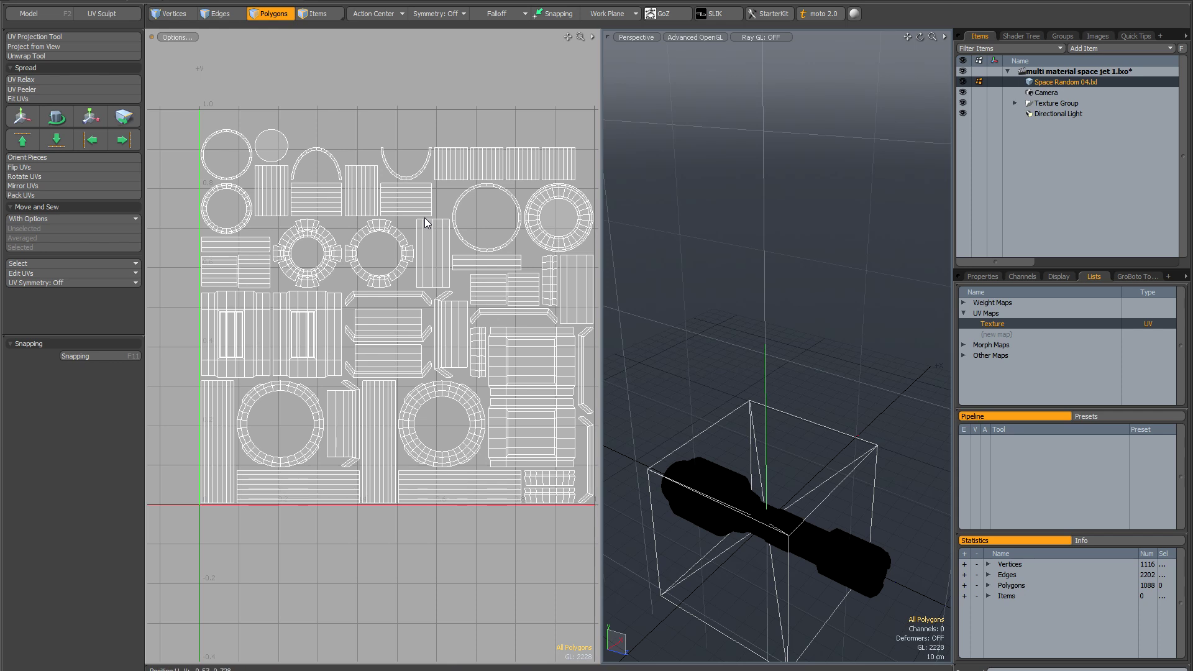
{"action": "left_click", "coordinate": [1058, 135]}
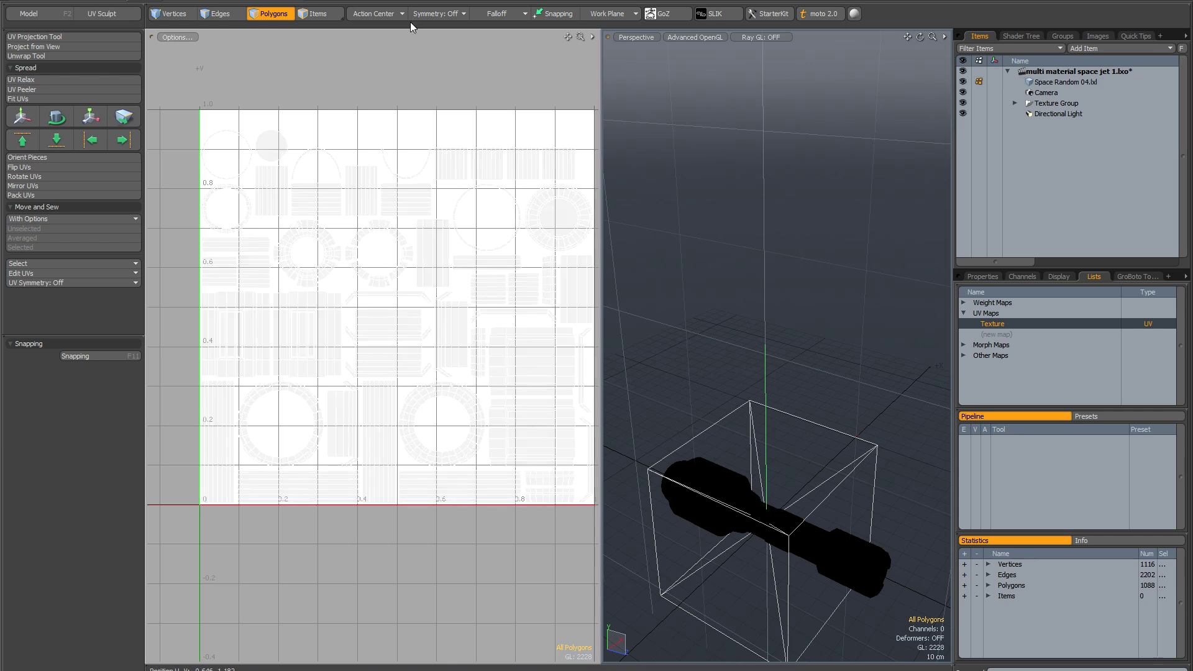
{"action": "key", "text": "F5"}
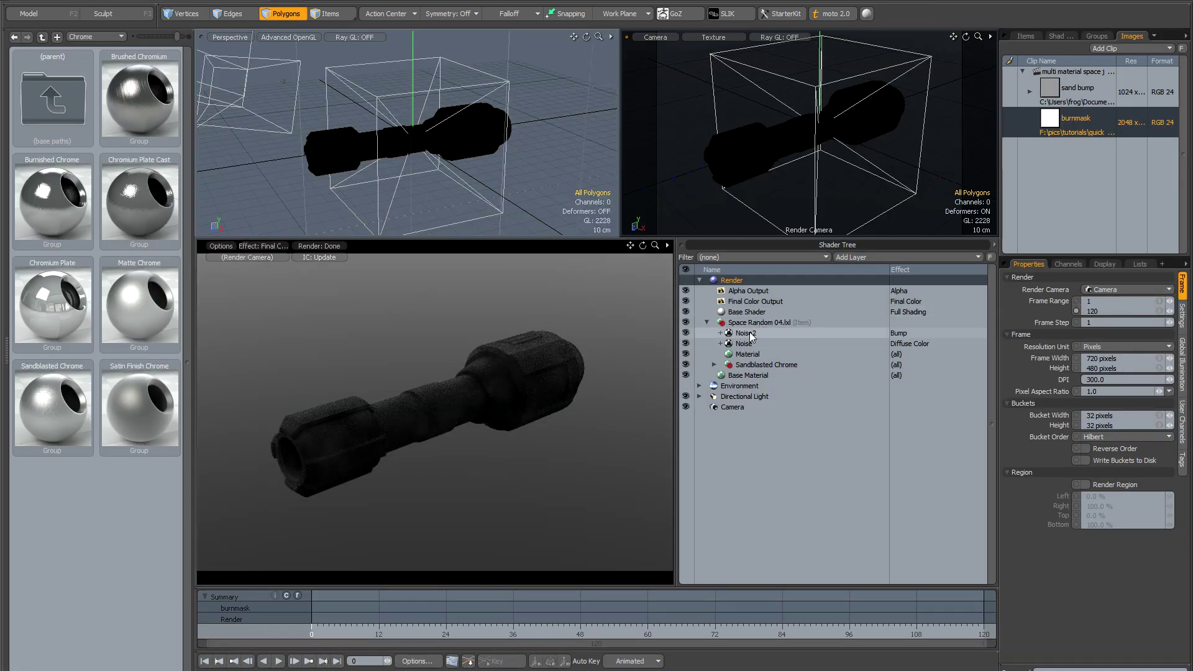
Add a new image map above Noise2, saving the image as burnmask.JPG in JPEG format
{"action": "left_click", "coordinate": [785, 330]}
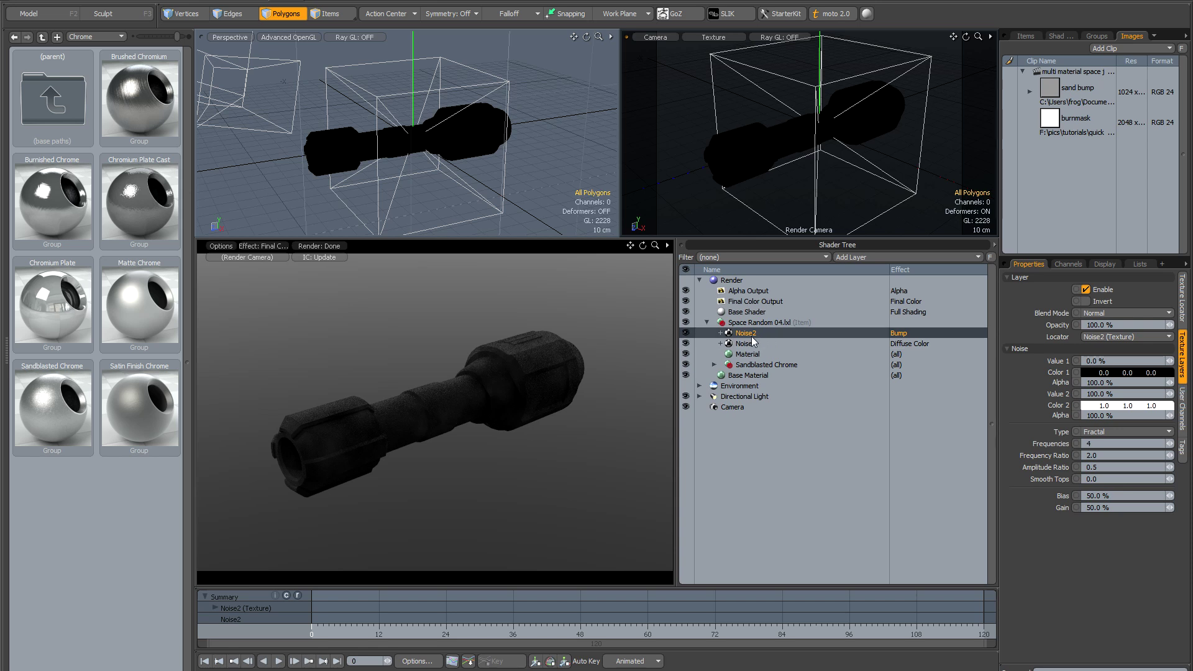
{"action": "left_click", "coordinate": [871, 258]}
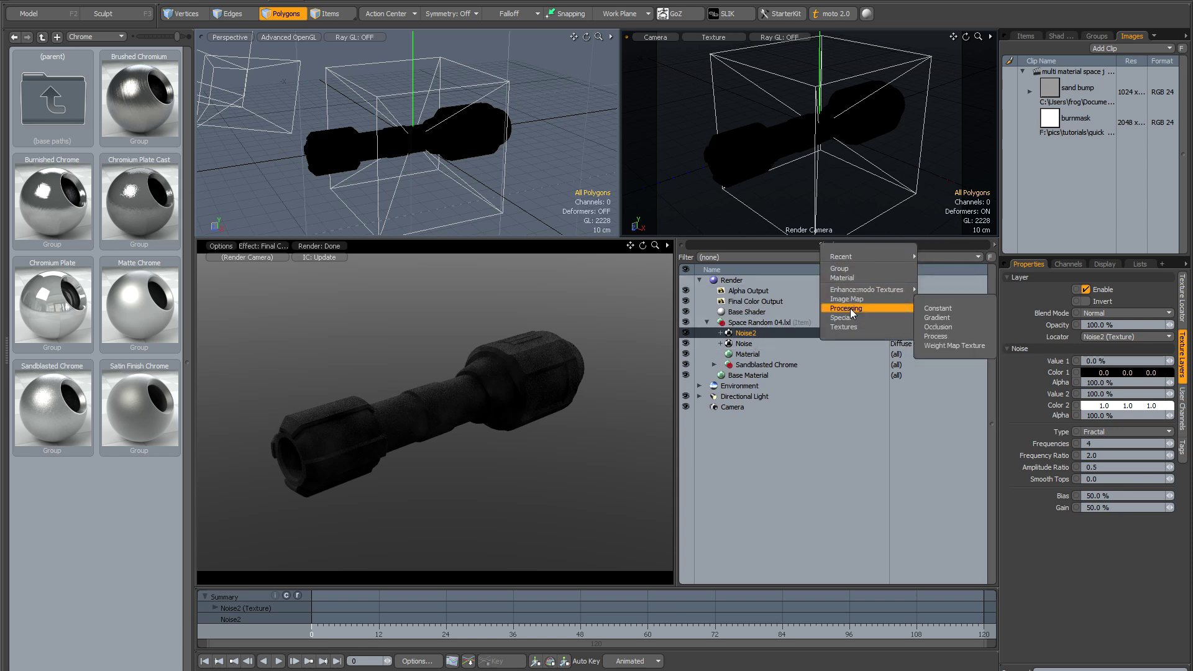
{"action": "mouse_move", "coordinate": [849, 300]}
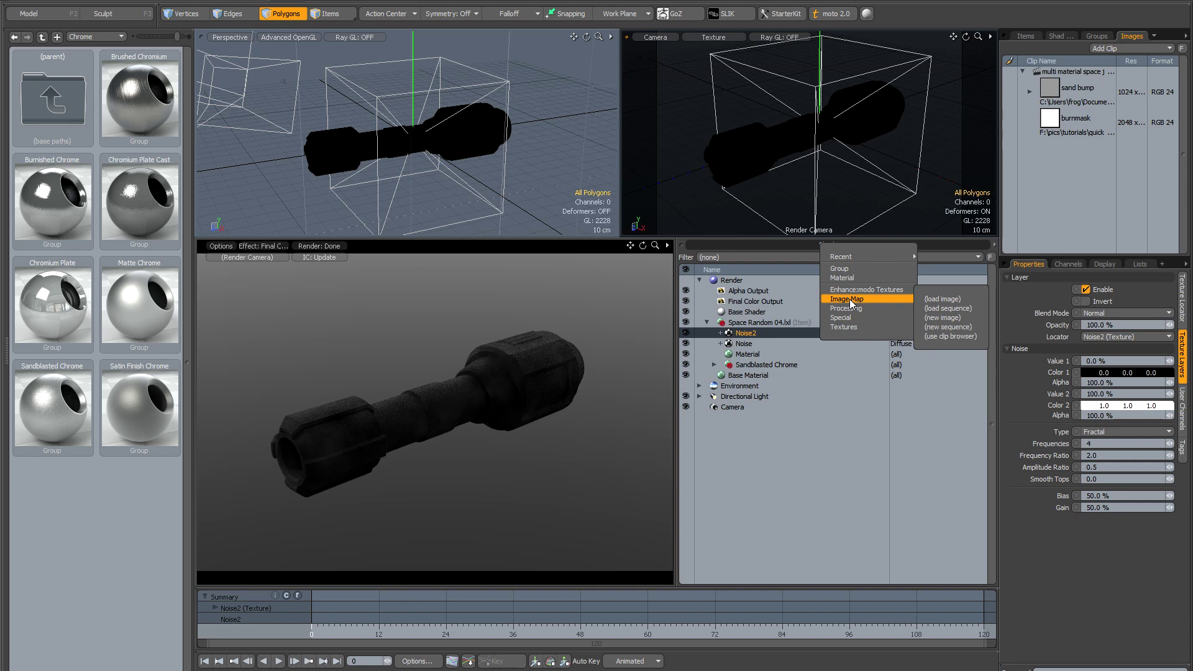
{"action": "left_click", "coordinate": [943, 318]}
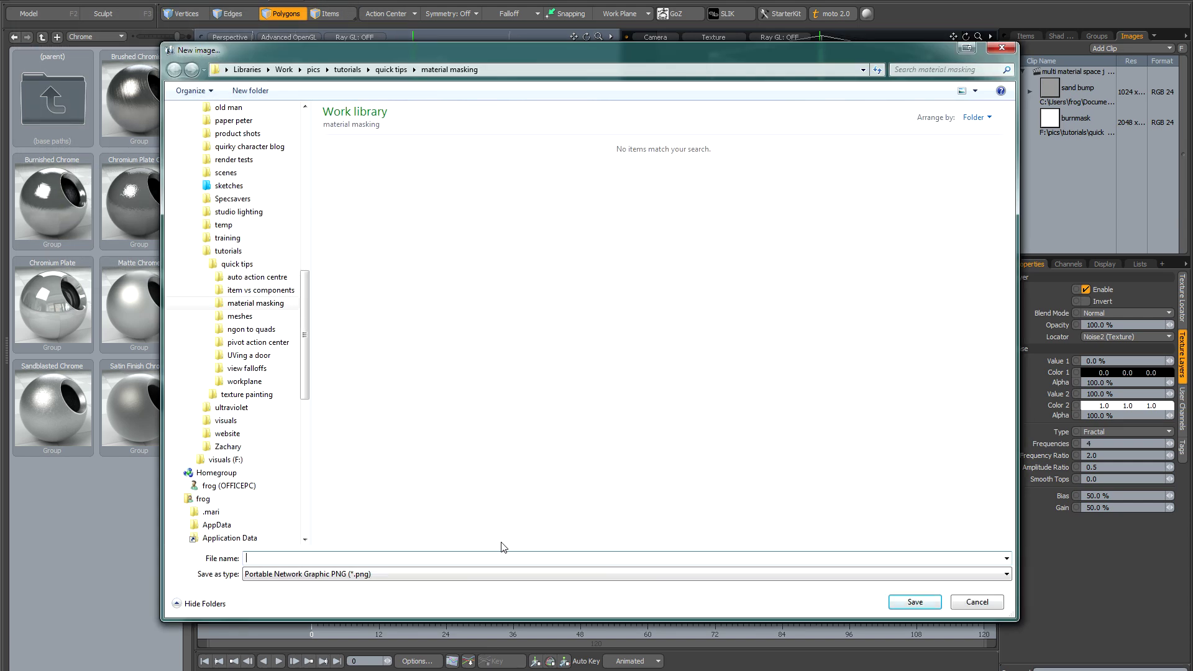
{"action": "left_click", "coordinate": [496, 575]}
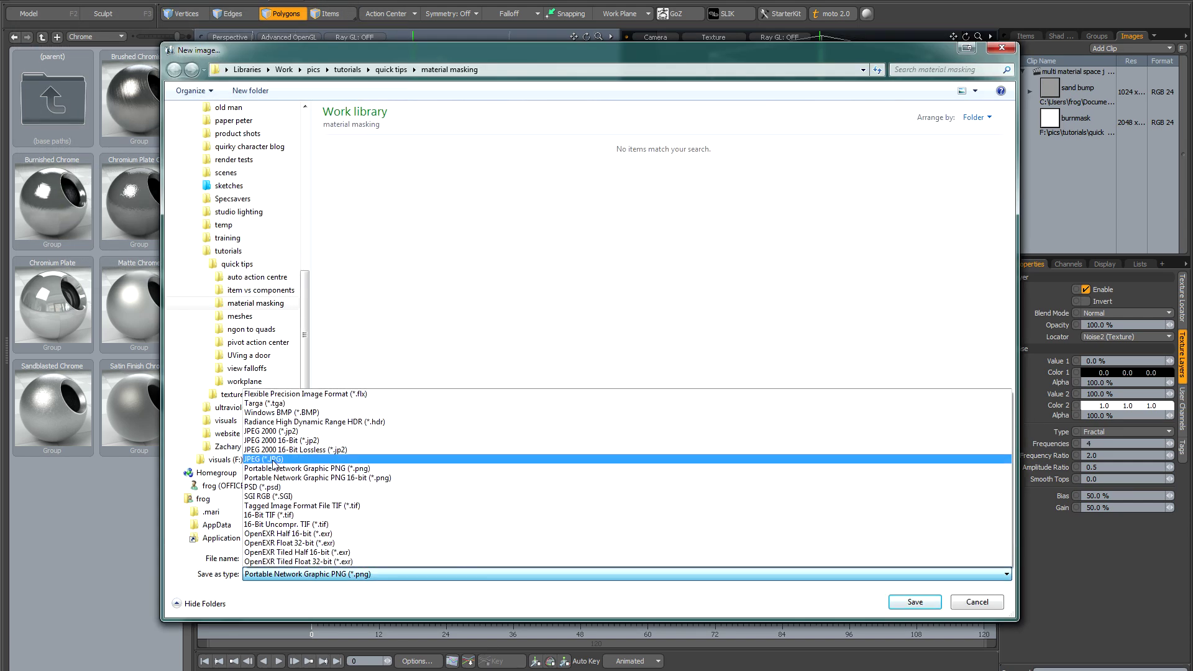
{"action": "left_click", "coordinate": [356, 460]}
{"action": "double_click", "coordinate": [347, 181]}
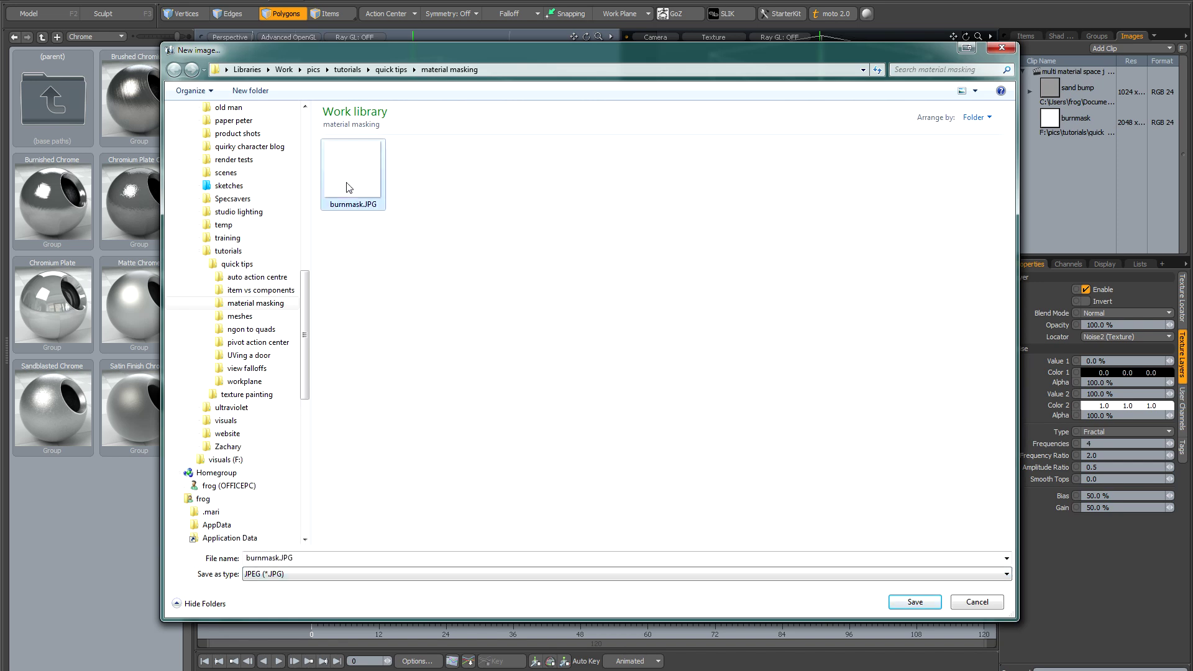
Overwrite burnmask as a 2048 x 2048 RGB image filled with a set colour, without reloading
{"action": "left_click", "coordinate": [714, 314]}
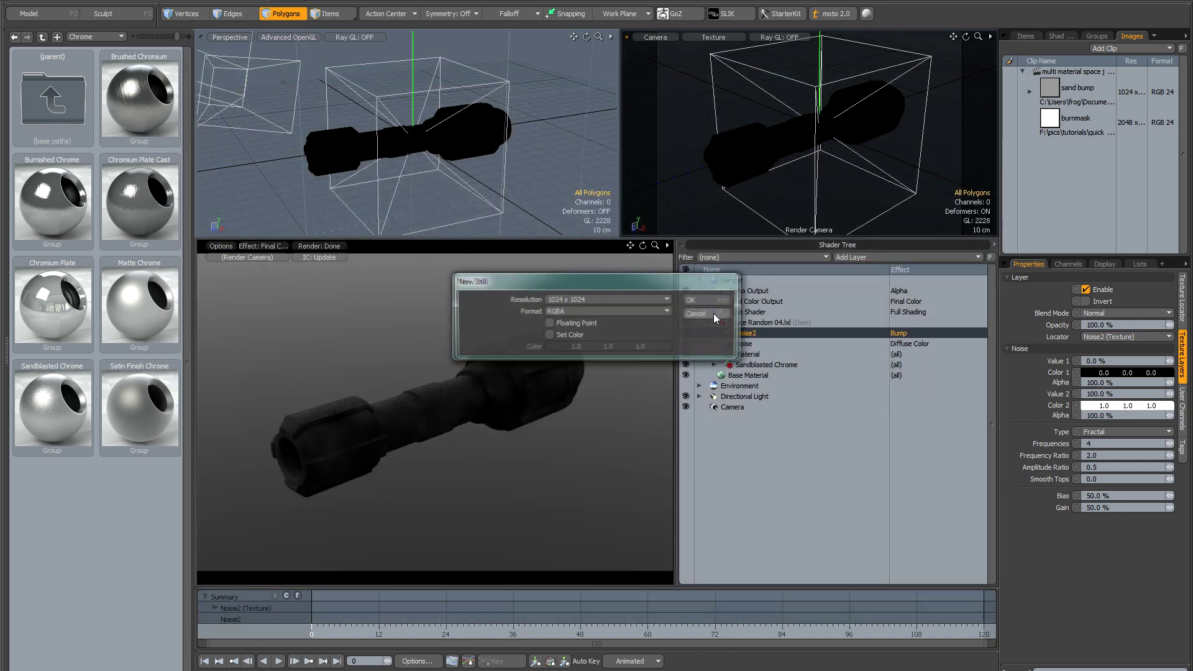
{"action": "left_click", "coordinate": [632, 299]}
{"action": "left_click", "coordinate": [632, 309]}
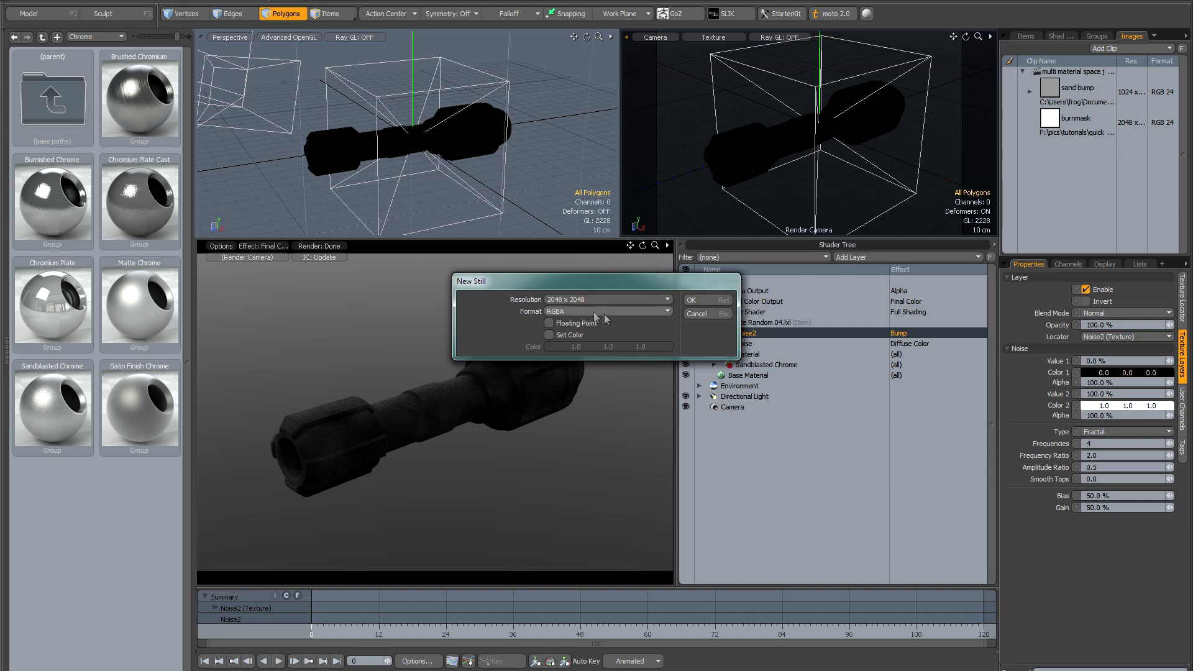
{"action": "left_click", "coordinate": [599, 311]}
{"action": "left_click", "coordinate": [592, 302]}
{"action": "left_click", "coordinate": [576, 334]}
{"action": "left_click", "coordinate": [703, 300]}
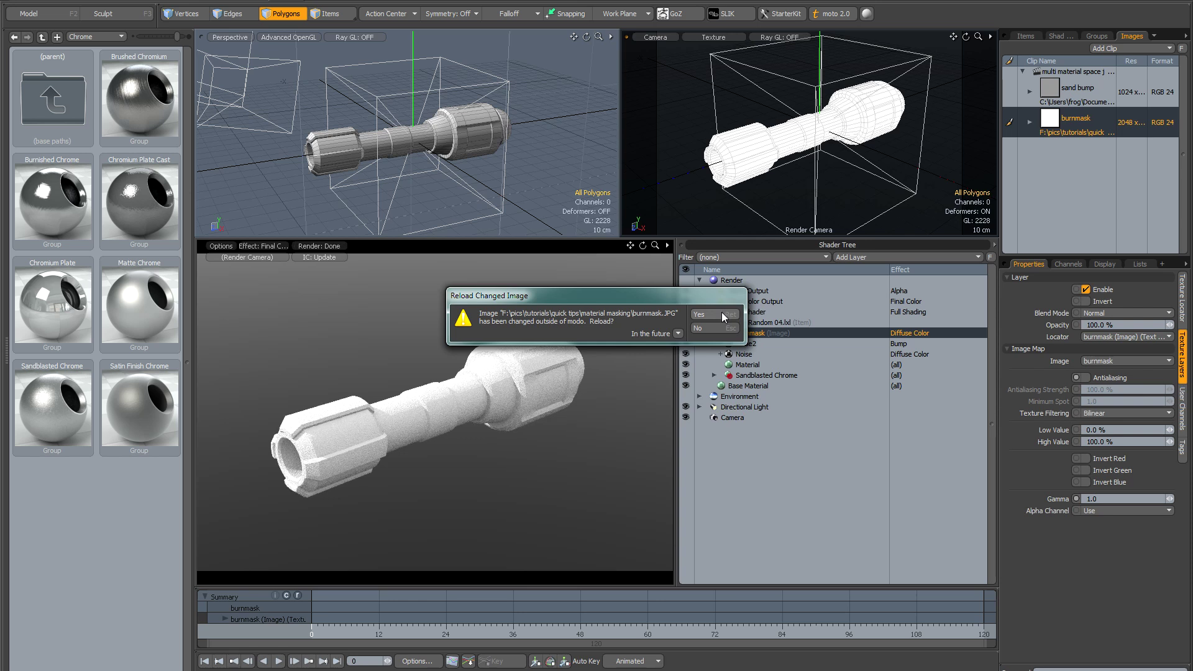
{"action": "left_click", "coordinate": [712, 326]}
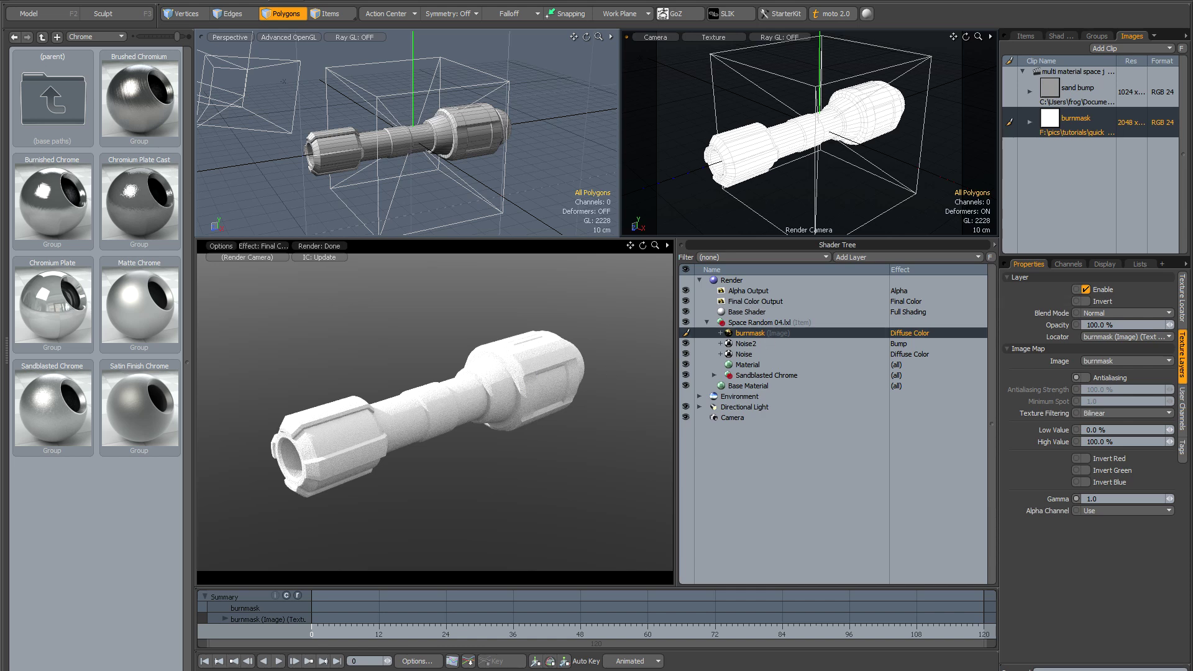
{"action": "key", "text": "shift"}
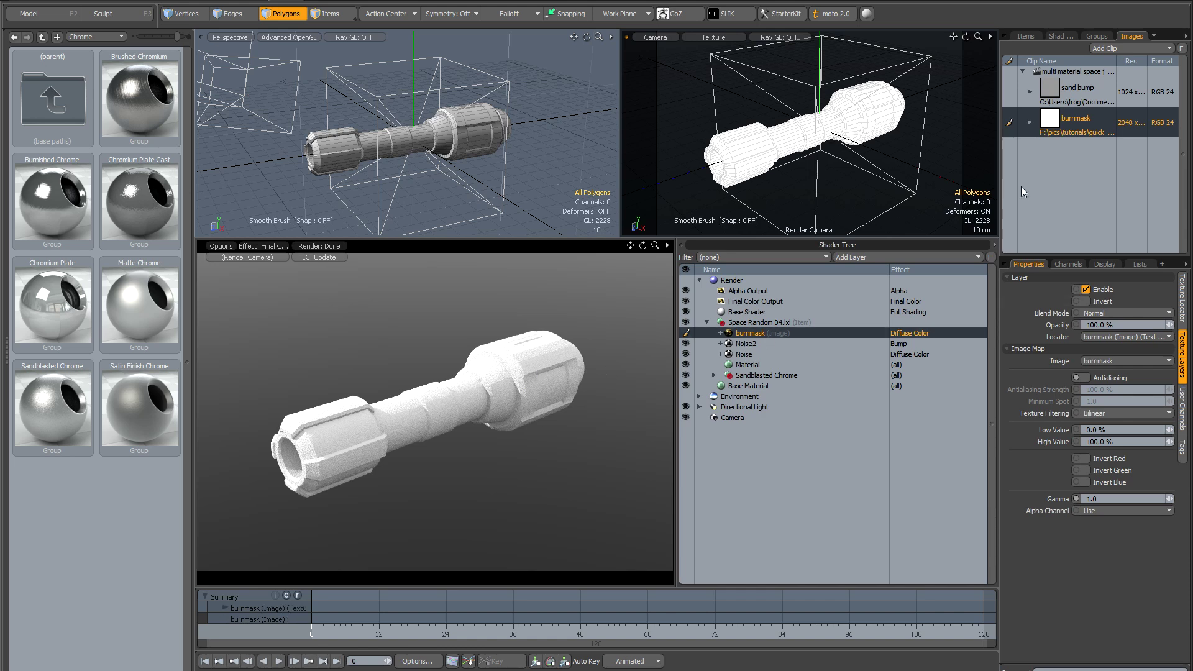
Airbrush black at size 75 around the front cylinder's opening and the left cylinder's end
{"action": "left_click", "coordinate": [114, 5]}
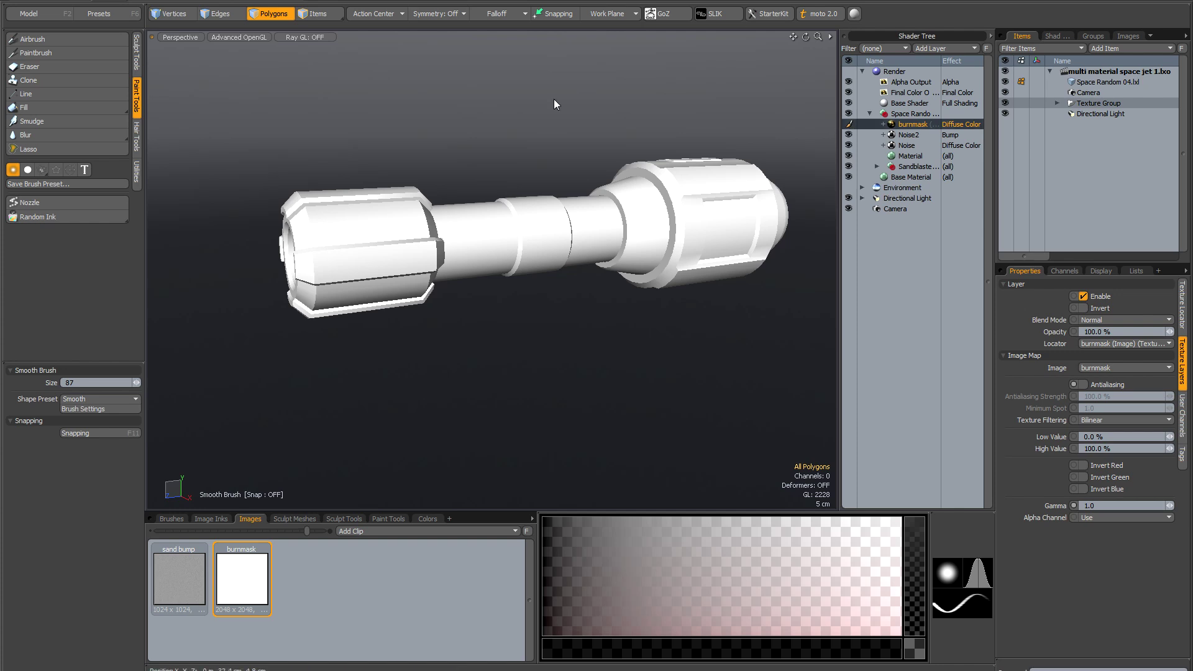
{"action": "left_click", "coordinate": [63, 40]}
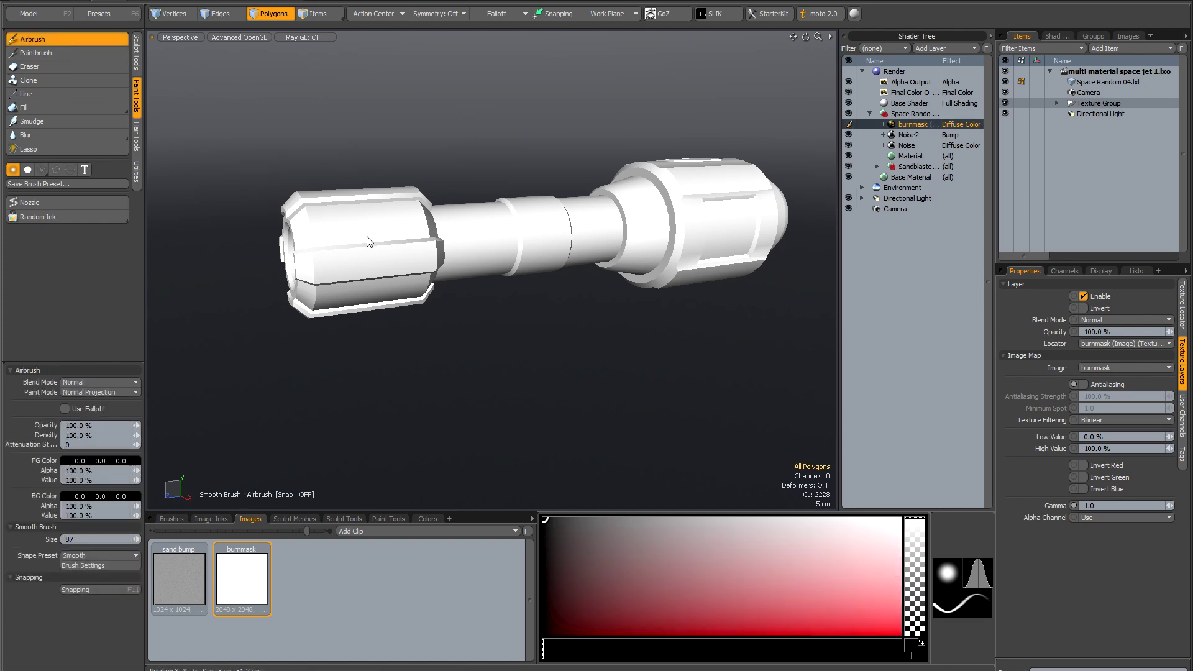
{"action": "right_click_drag", "start_coordinate": [366, 239], "coordinate": [370, 242]}
{"action": "left_click_drag", "start_coordinate": [418, 370], "coordinate": [437, 335], "text": "alt"}
{"action": "mouse_move", "coordinate": [346, 244]}
{"action": "left_mouse_down"}
{"action": "mouse_move", "coordinate": [357, 272]}
{"action": "mouse_move", "coordinate": [331, 227]}
{"action": "mouse_move", "coordinate": [341, 245]}
{"action": "mouse_move", "coordinate": [333, 338]}
{"action": "mouse_move", "coordinate": [350, 285]}
{"action": "mouse_move", "coordinate": [324, 224]}
{"action": "mouse_move", "coordinate": [229, 333]}
{"action": "mouse_move", "coordinate": [357, 341]}
{"action": "mouse_move", "coordinate": [627, 246]}
{"action": "mouse_move", "coordinate": [600, 265]}
{"action": "mouse_move", "coordinate": [614, 262]}
{"action": "mouse_move", "coordinate": [593, 290]}
{"action": "mouse_move", "coordinate": [591, 333]}
{"action": "mouse_move", "coordinate": [613, 345]}
{"action": "mouse_move", "coordinate": [656, 332]}
{"action": "mouse_move", "coordinate": [594, 318]}
{"action": "mouse_move", "coordinate": [616, 268]}
{"action": "mouse_move", "coordinate": [646, 272]}
{"action": "mouse_move", "coordinate": [635, 313]}
{"action": "mouse_move", "coordinate": [632, 286]}
{"action": "mouse_move", "coordinate": [648, 297]}
{"action": "mouse_move", "coordinate": [626, 280]}
{"action": "mouse_move", "coordinate": [643, 280]}
{"action": "mouse_move", "coordinate": [626, 326]}
{"action": "mouse_move", "coordinate": [628, 310]}
{"action": "mouse_move", "coordinate": [329, 336]}
{"action": "mouse_move", "coordinate": [360, 282]}
{"action": "left_mouse_up"}
{"action": "mouse_move", "coordinate": [413, 227]}
{"action": "left_mouse_down"}
{"action": "mouse_move", "coordinate": [413, 262]}
{"action": "mouse_move", "coordinate": [442, 230]}
{"action": "mouse_move", "coordinate": [452, 286]}
{"action": "mouse_move", "coordinate": [427, 215]}
{"action": "mouse_move", "coordinate": [398, 217]}
{"action": "left_mouse_up"}
{"action": "mouse_move", "coordinate": [397, 218]}
{"action": "left_mouse_down", "text": "alt"}
{"action": "mouse_move", "coordinate": [221, 354]}
{"action": "mouse_move", "coordinate": [367, 224]}
{"action": "mouse_move", "coordinate": [334, 266]}
{"action": "mouse_move", "coordinate": [329, 249]}
{"action": "left_mouse_up", "text": "alt"}
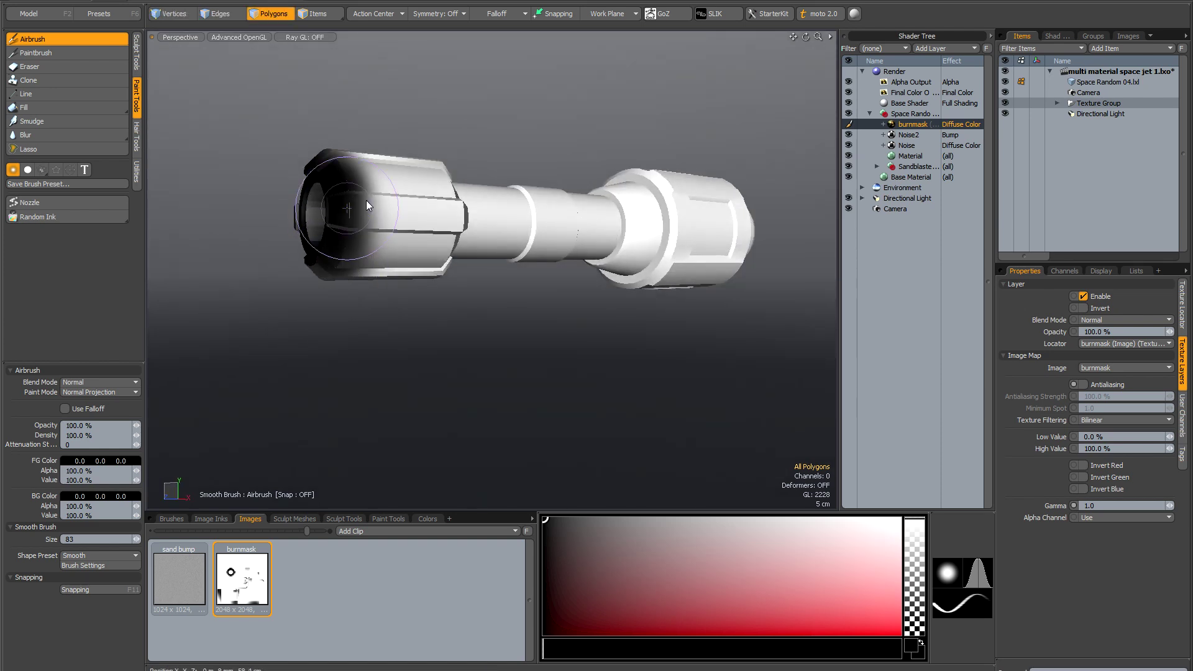
{"action": "left_click_drag", "start_coordinate": [352, 381], "coordinate": [340, 392], "text": "alt"}
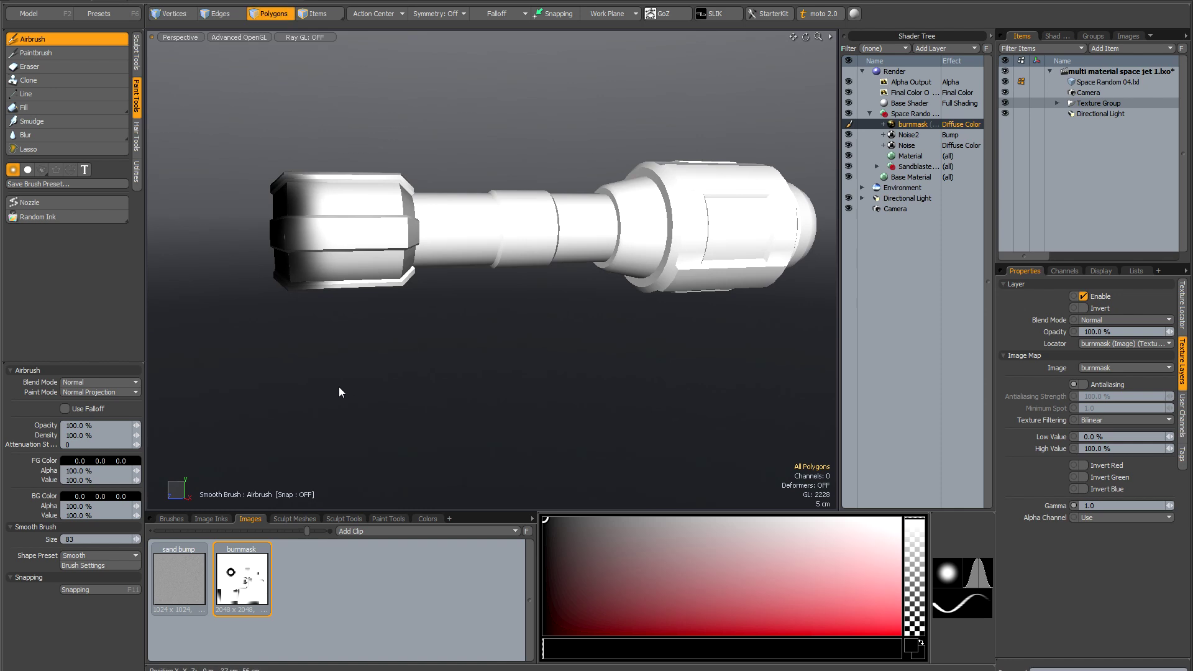
Paint white procedural-noise airbrush at size 61 along the left cylinder's burn edge
{"action": "left_click", "coordinate": [41, 170]}
{"action": "left_click", "coordinate": [898, 520]}
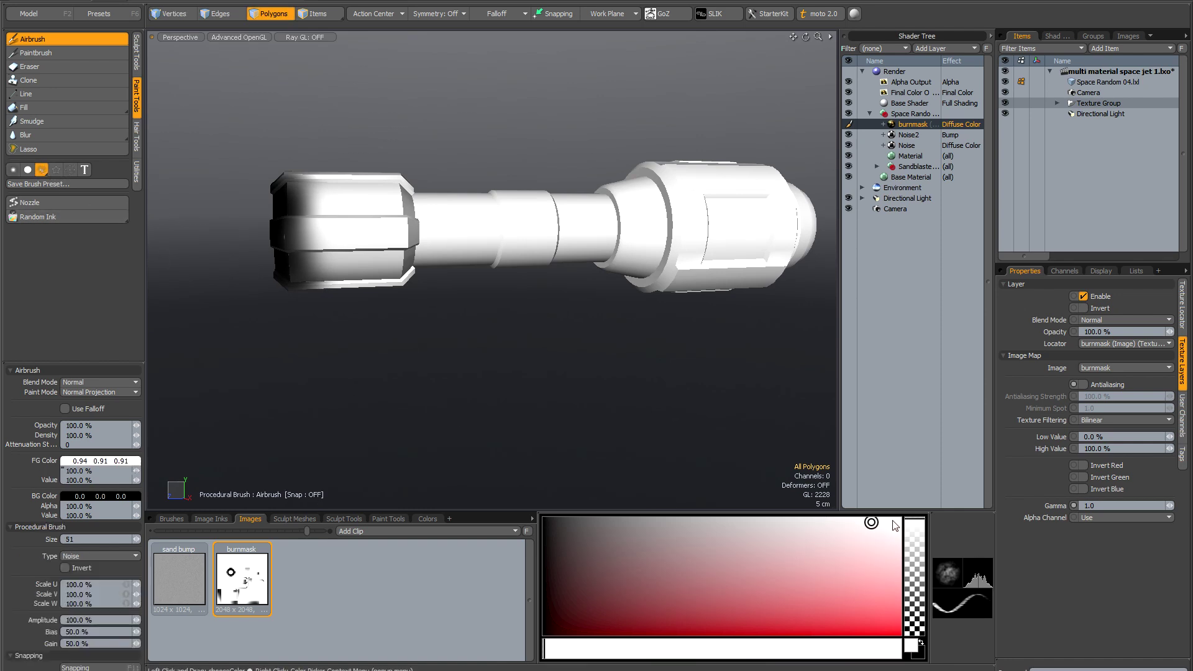
{"action": "right_click_drag", "start_coordinate": [323, 221], "coordinate": [339, 230]}
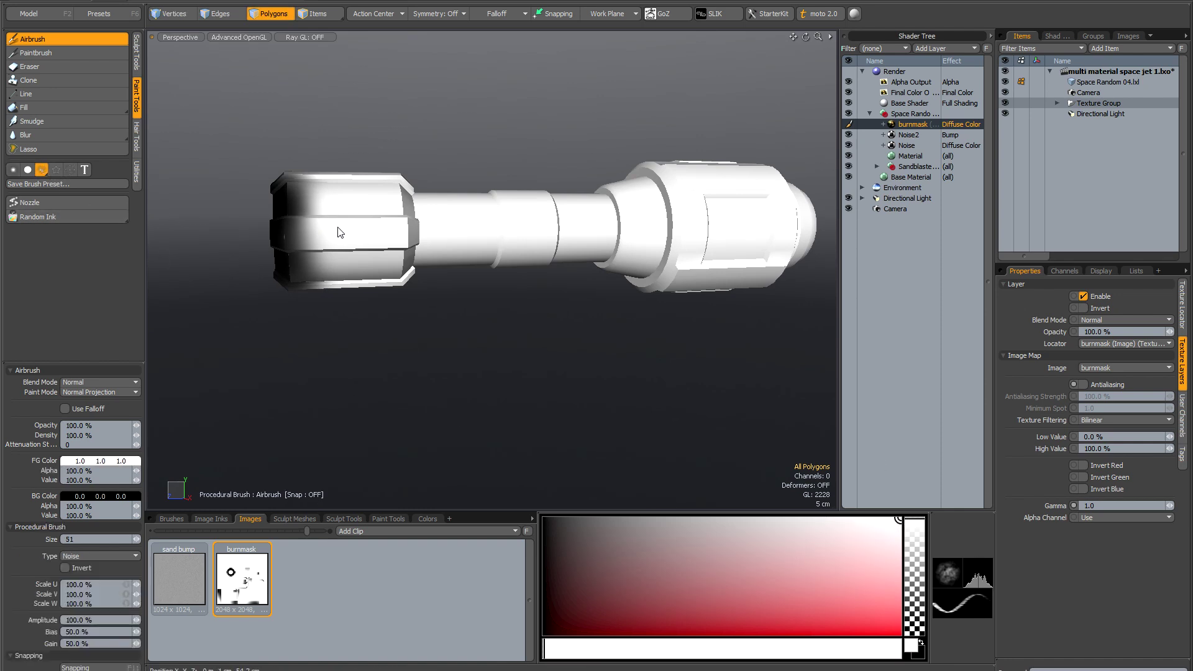
{"action": "left_click_drag", "start_coordinate": [338, 233], "coordinate": [317, 230]}
{"action": "mouse_move", "coordinate": [318, 230]}
{"action": "right_mouse_down"}
{"action": "mouse_move", "coordinate": [316, 197]}
{"action": "mouse_move", "coordinate": [323, 203]}
{"action": "right_mouse_up"}
{"action": "mouse_move", "coordinate": [324, 204]}
{"action": "left_mouse_down"}
{"action": "mouse_move", "coordinate": [323, 302]}
{"action": "mouse_move", "coordinate": [323, 176]}
{"action": "left_mouse_up"}
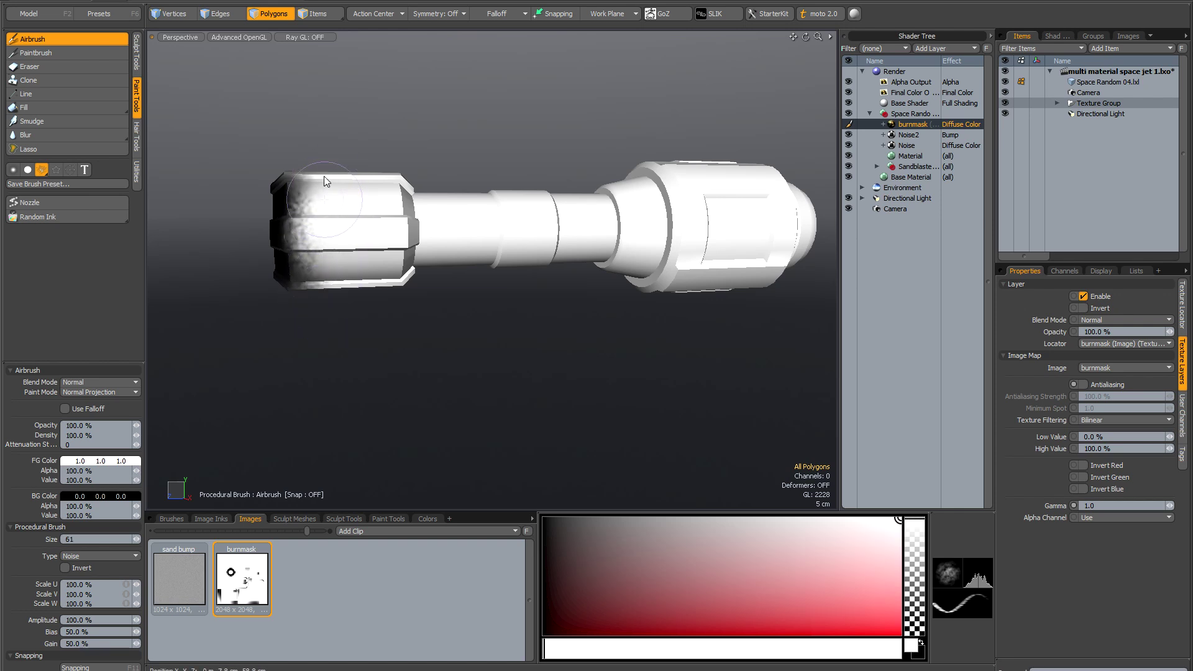
Orbit around the gun to review the speckled burn, then drop the airbrush
{"action": "left_click_drag", "start_coordinate": [367, 116], "coordinate": [307, 345], "text": "alt"}
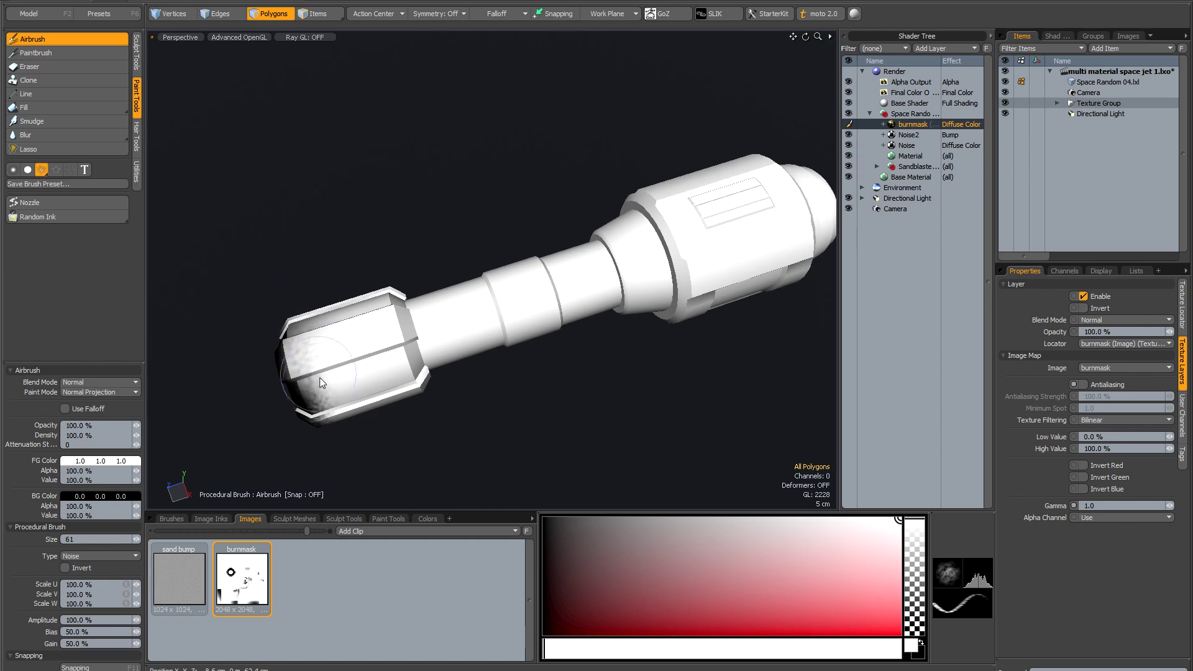
{"action": "left_click_drag", "start_coordinate": [340, 234], "coordinate": [666, 241], "text": "alt"}
{"action": "left_click_drag", "start_coordinate": [588, 405], "coordinate": [664, 204], "text": "alt"}
{"action": "left_click_drag", "start_coordinate": [672, 319], "coordinate": [440, 318], "text": "alt"}
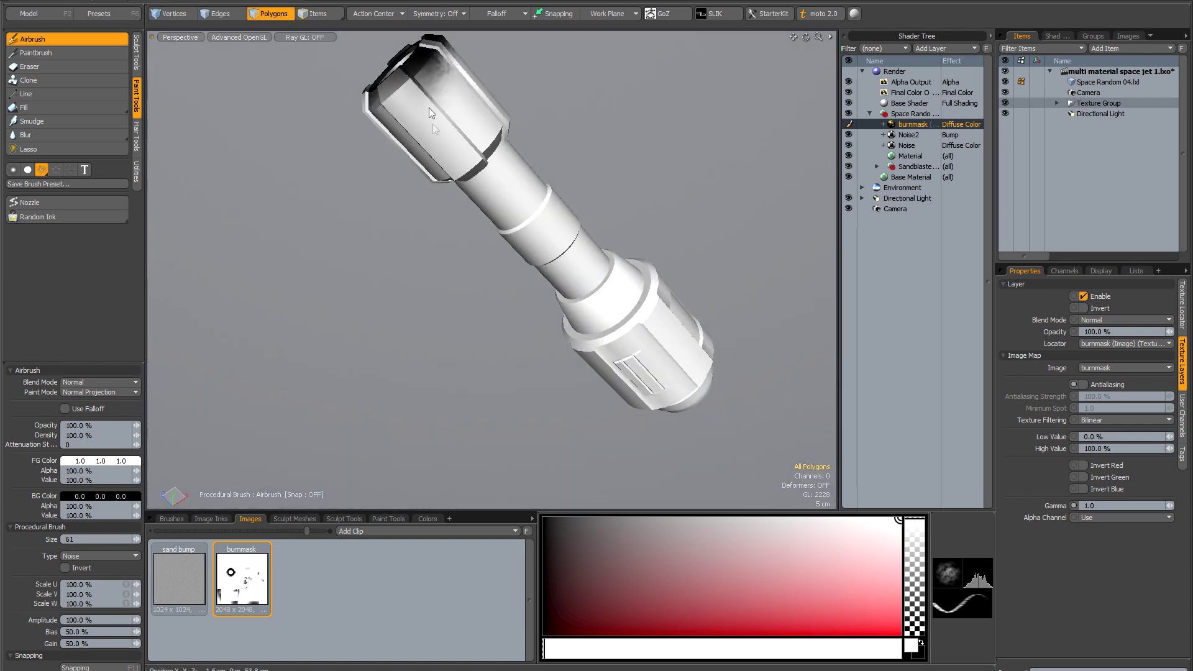
{"action": "left_click_drag", "start_coordinate": [343, 314], "coordinate": [438, 384], "text": "alt"}
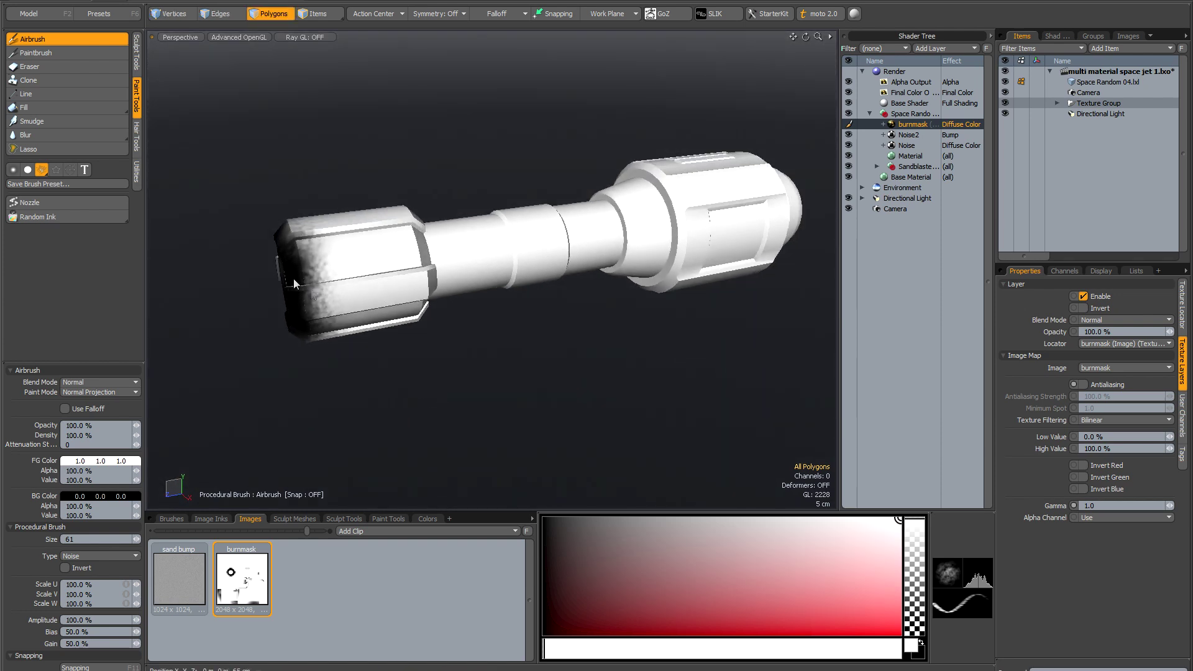
{"action": "key", "text": "space"}
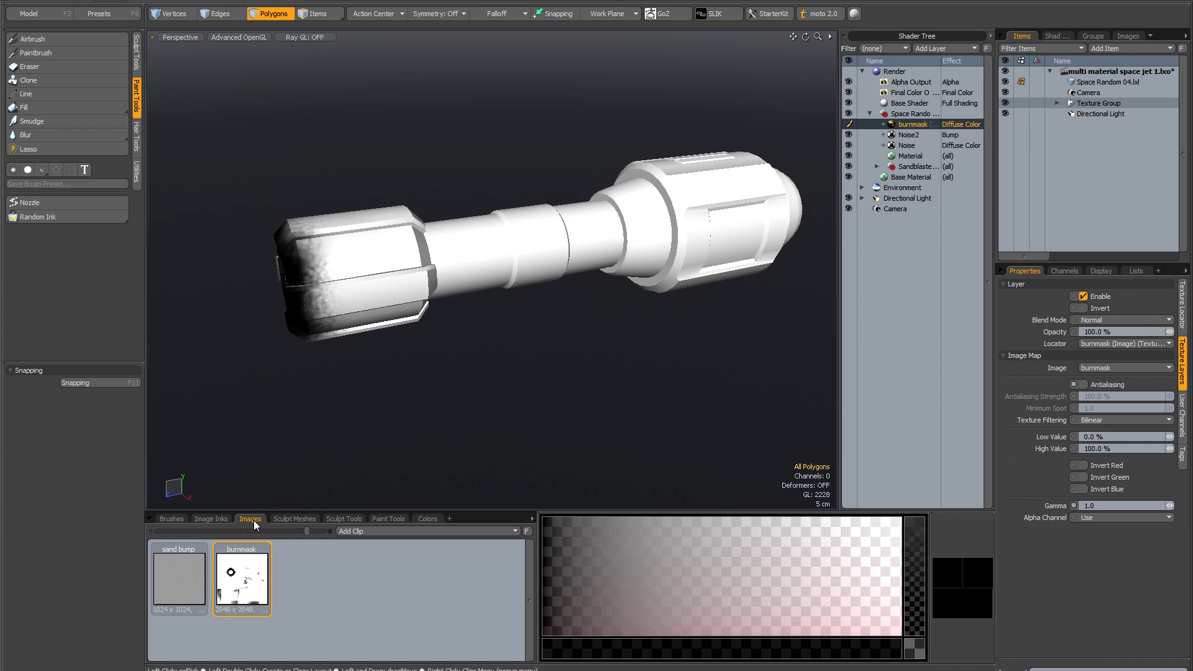
Open the burnmask clip's context menu, then open and close the File menu
{"action": "right_click", "coordinate": [255, 562]}
{"action": "left_click", "coordinate": [11, 0]}
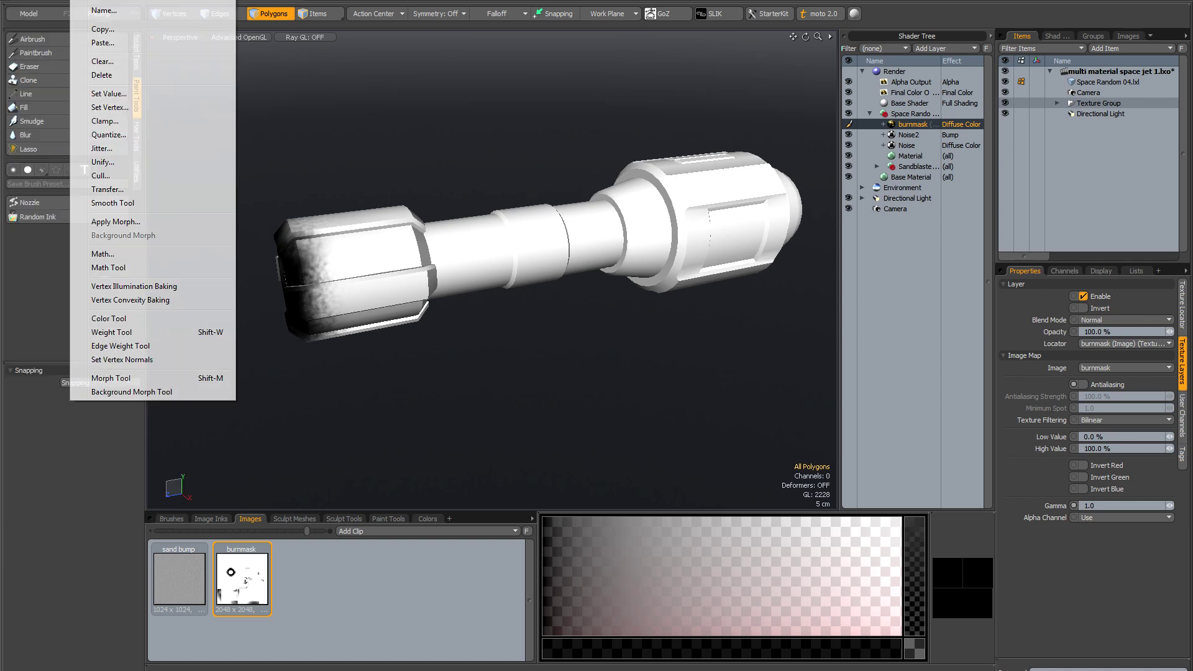
{"action": "left_click", "coordinate": [357, 179]}
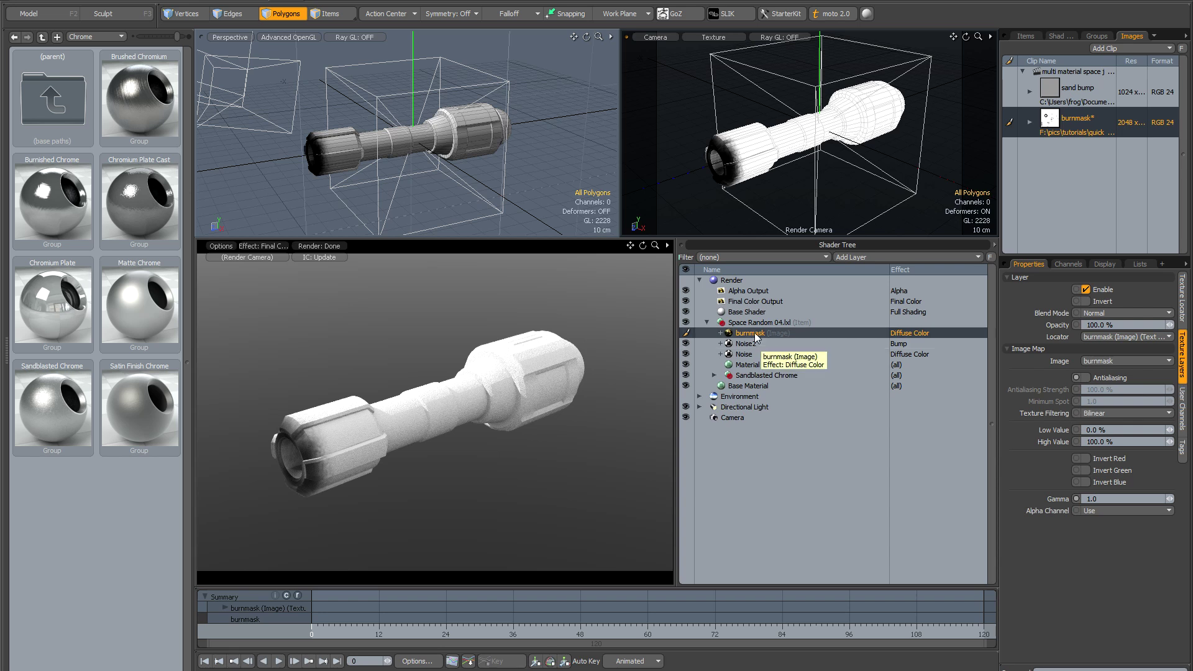
Group burnmask, Noise2, Noise and Material with Ctrl+G, then select the burnmask layer
{"action": "left_click", "coordinate": [752, 366], "text": "shift"}
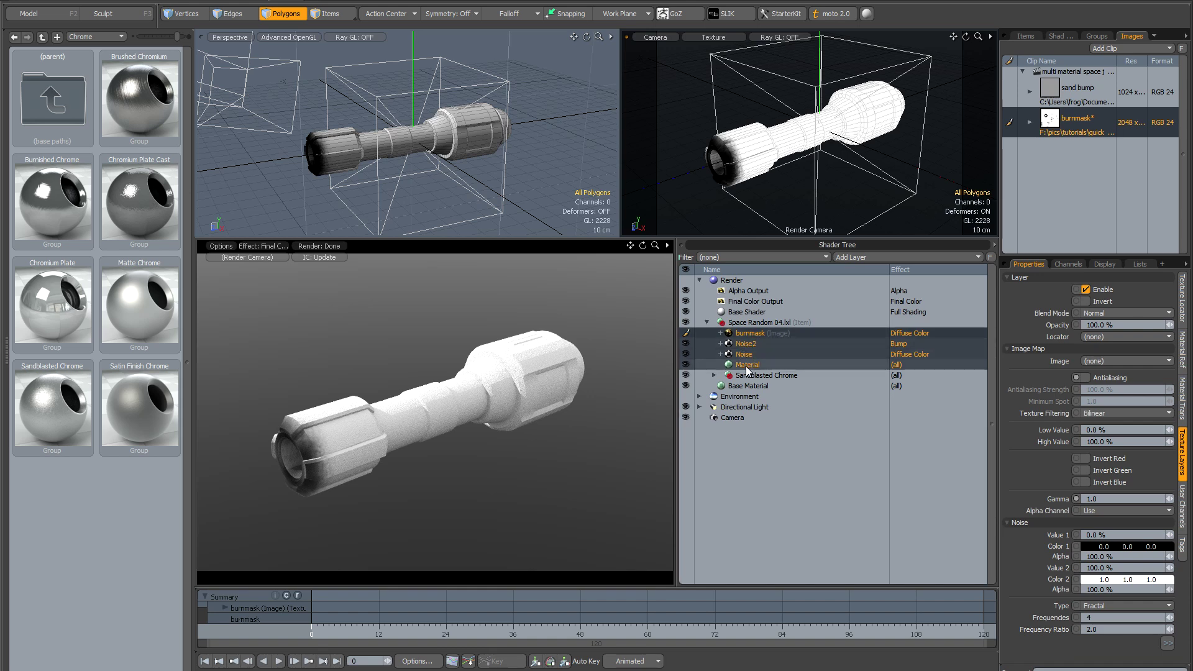
{"action": "key", "text": "ctrl+g"}
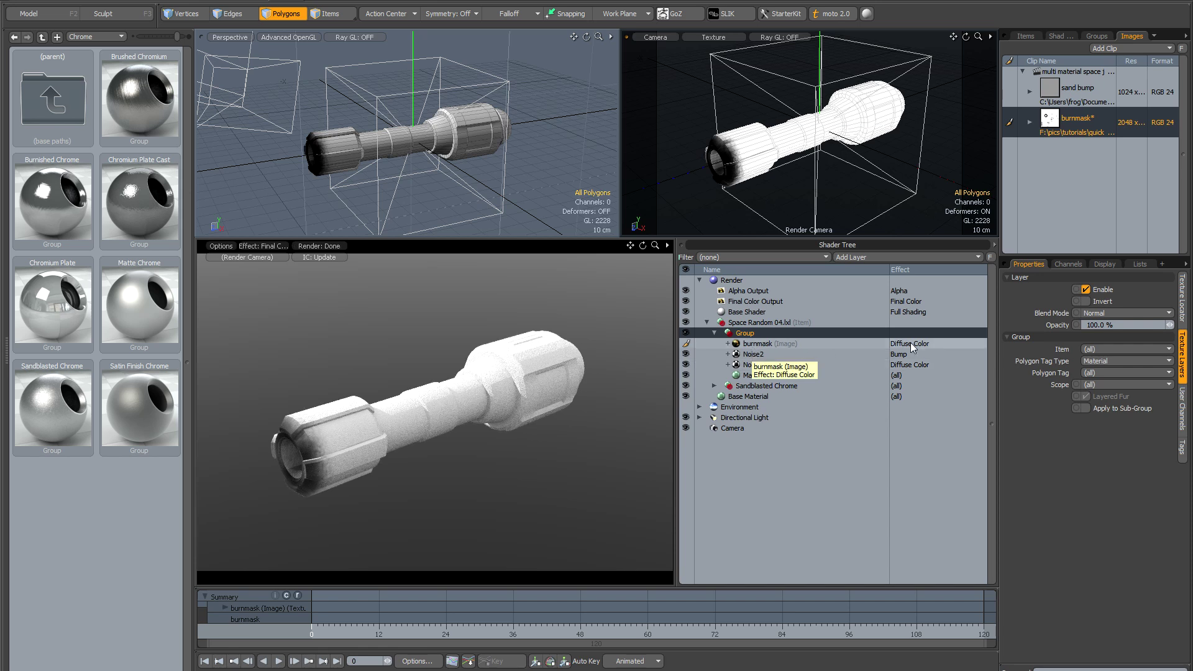
{"action": "left_click", "coordinate": [840, 345]}
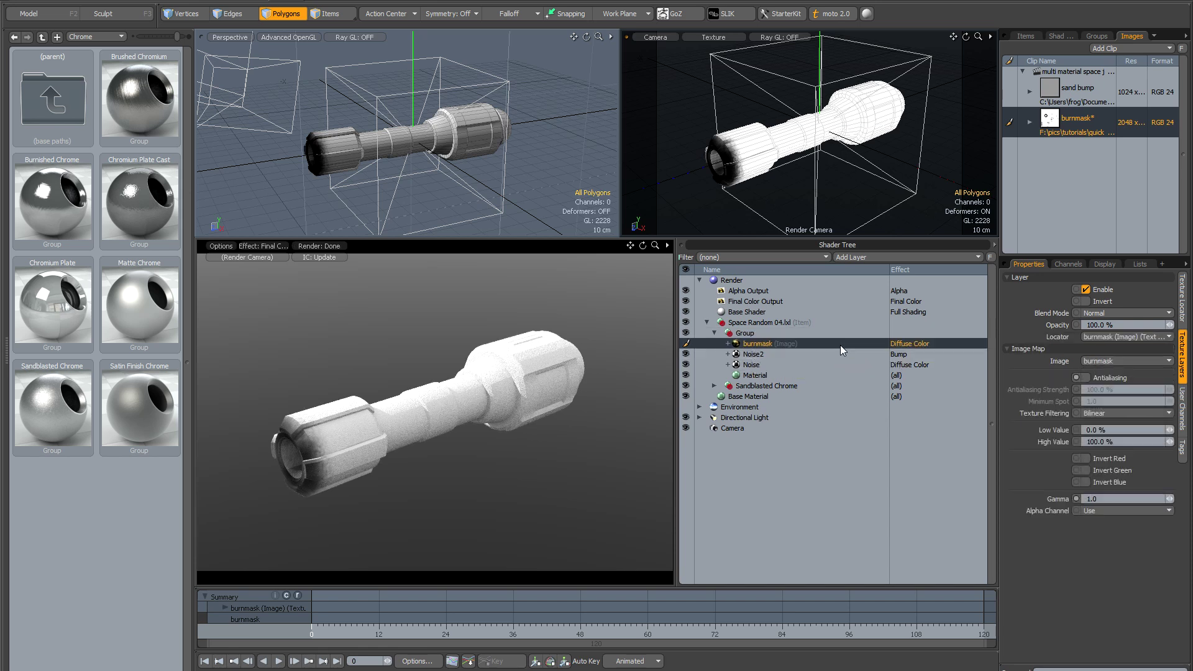
Set the burnmask layer's effect to Group Mask and enable Invert
{"action": "left_click", "coordinate": [923, 344]}
{"action": "mouse_move", "coordinate": [926, 384]}
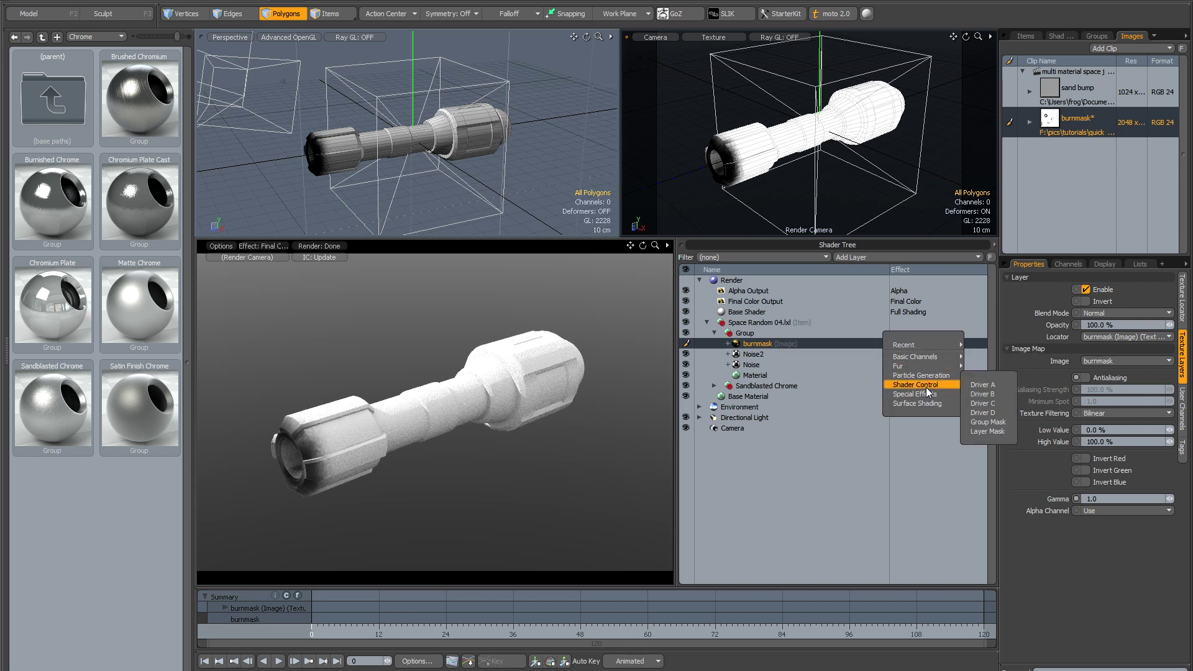
{"action": "left_click", "coordinate": [985, 422]}
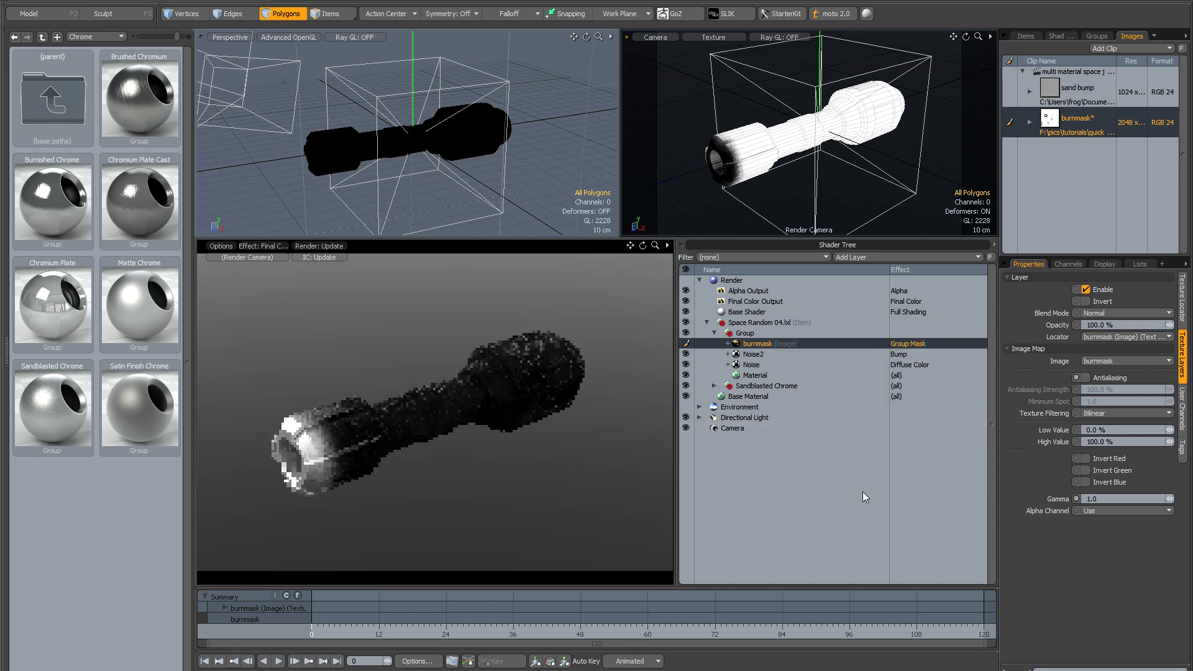
{"action": "left_click", "coordinate": [1086, 302]}
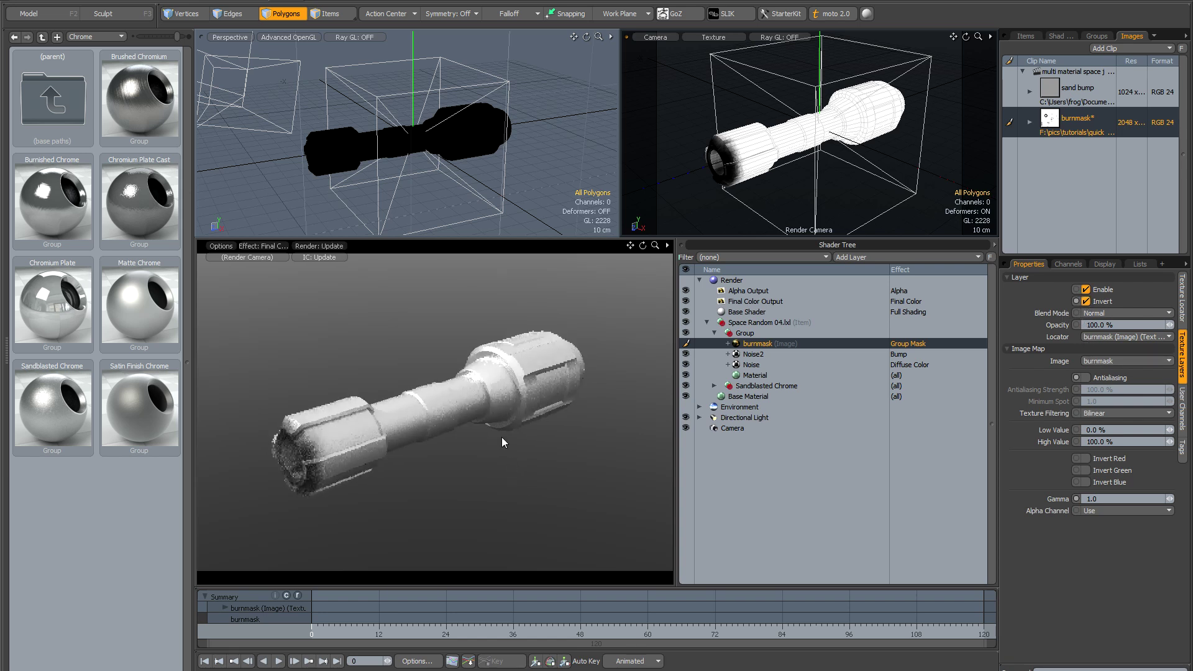